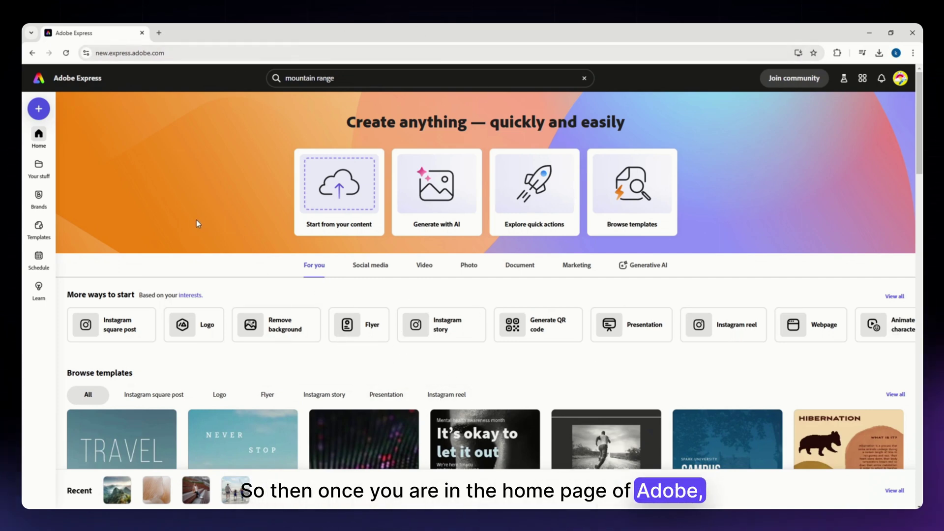
Step: Start a new webpage project by searching the creation options for "webpage"
click(39, 111)
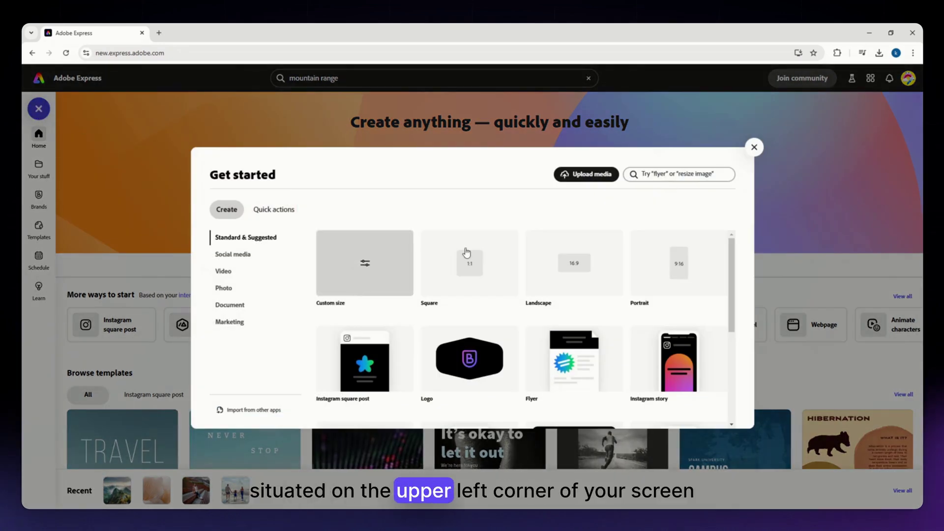
click(701, 175)
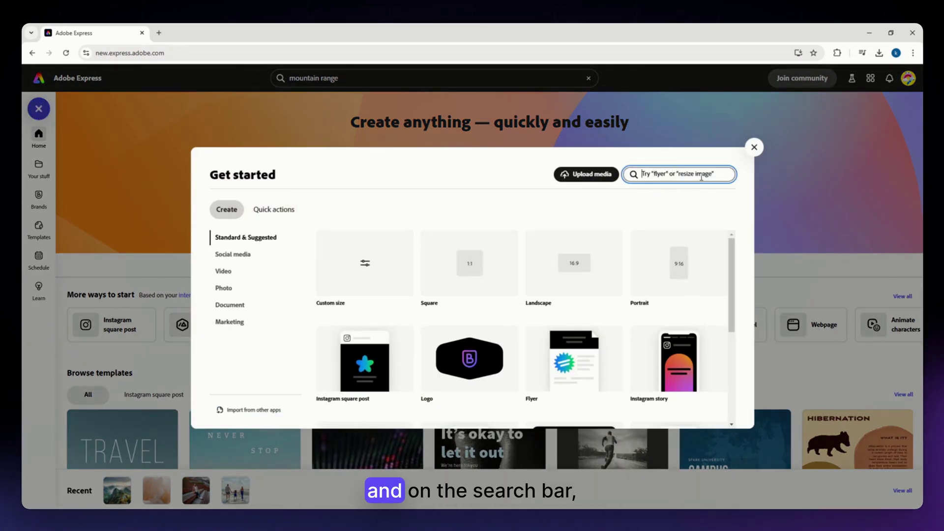
text(webpage)
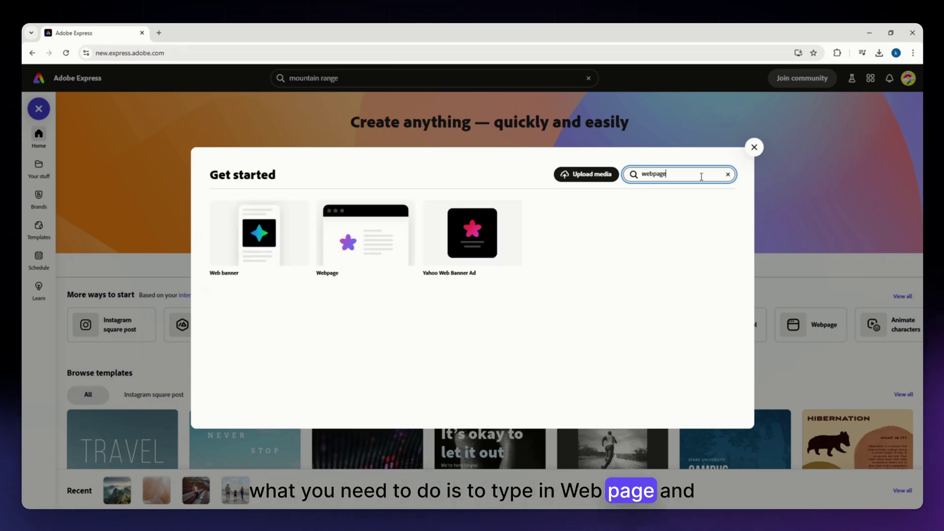
click(263, 246)
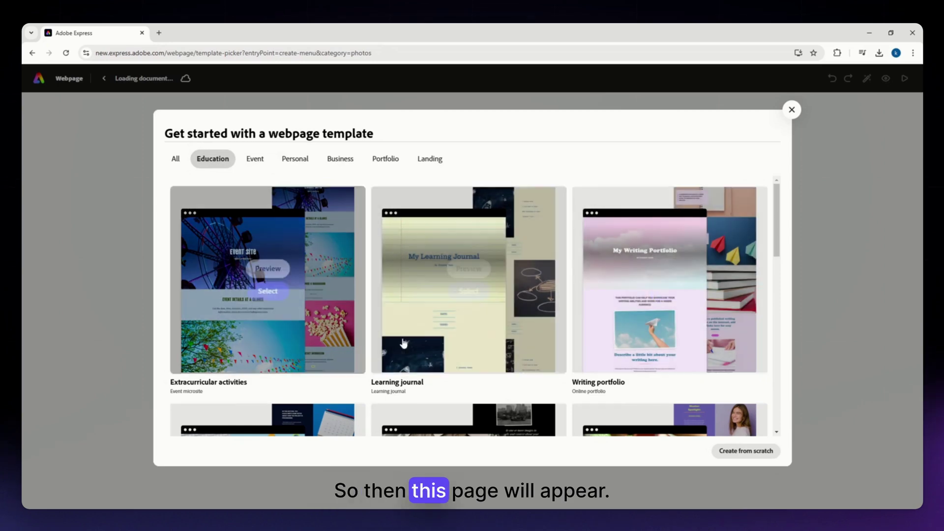
Step: Browse the webpage templates across the Education, Event, Personal, Business, Portfolio and Landing categories
scroll(285, 276, down, 3)
scroll(297, 309, up, 3)
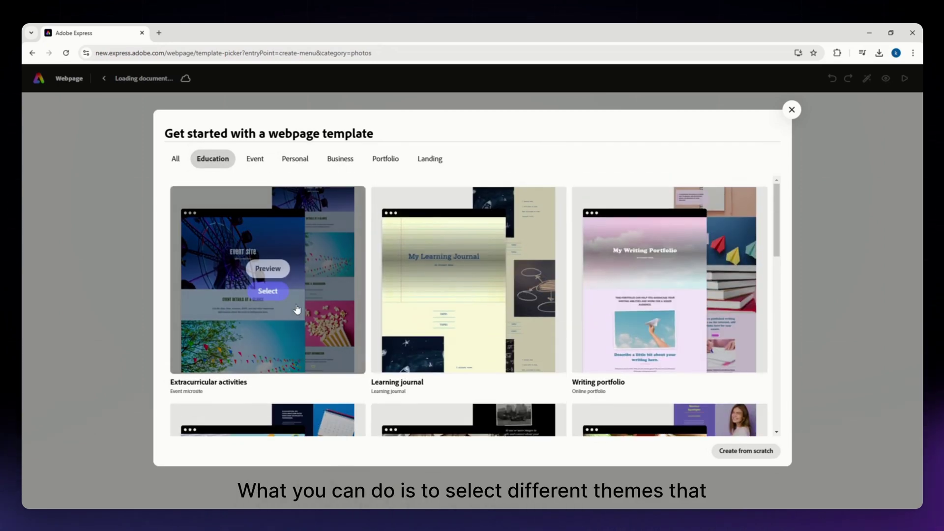
click(256, 159)
click(310, 159)
click(361, 159)
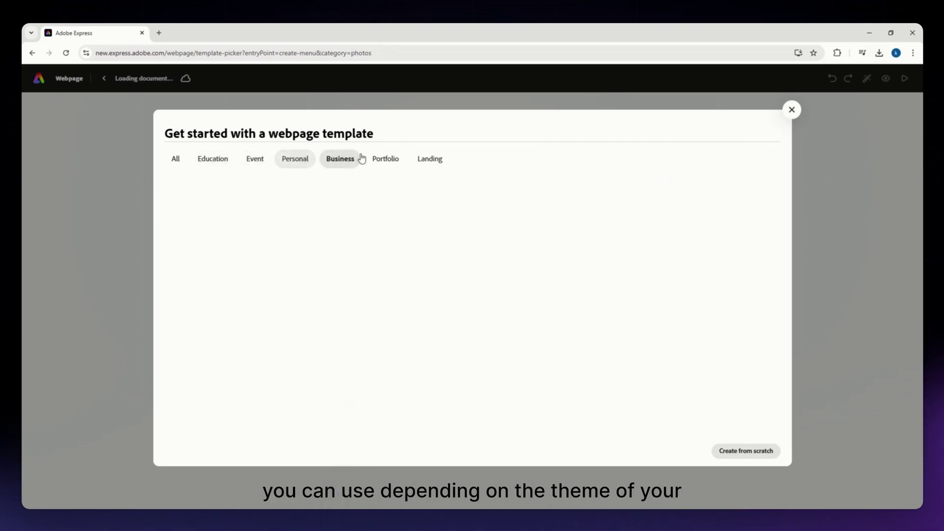
click(386, 158)
click(429, 158)
click(213, 159)
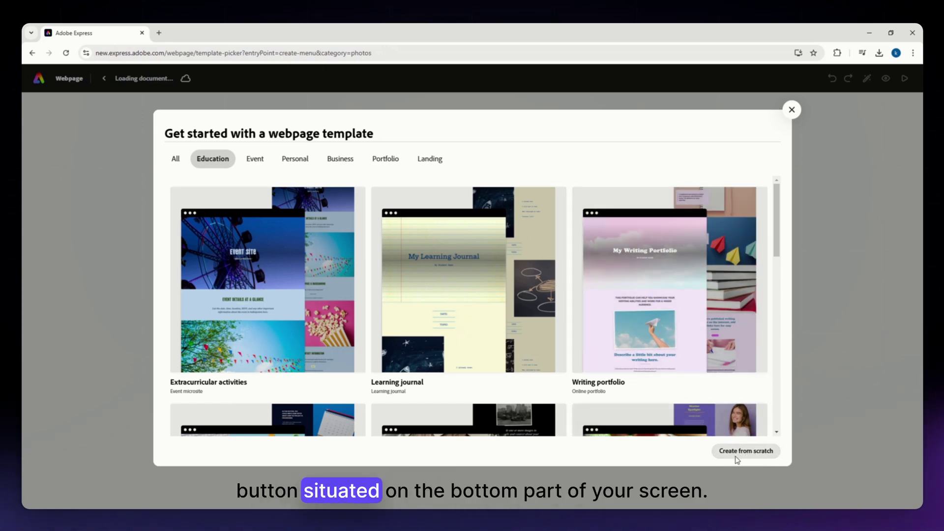
Step: Create the webpage from scratch without a template and set its title to "SAMPLE WEBPAGE"
click(737, 457)
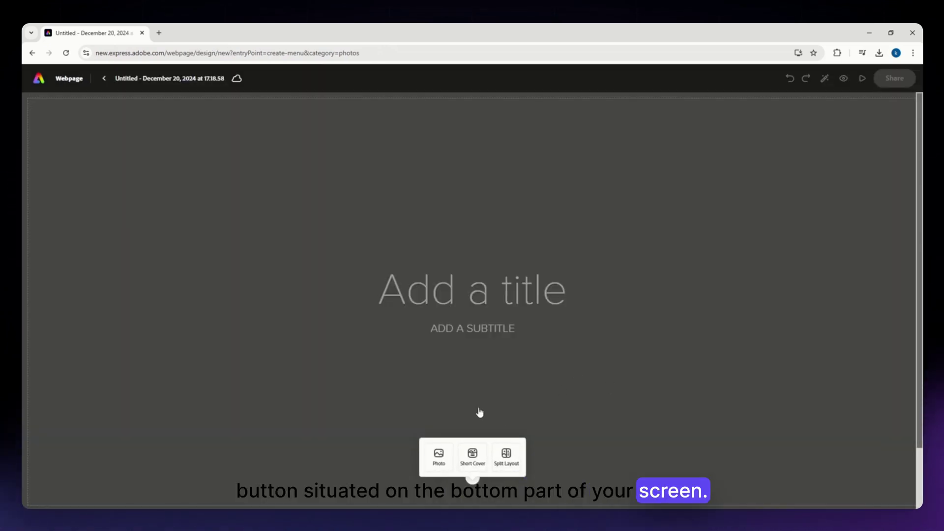
click(472, 429)
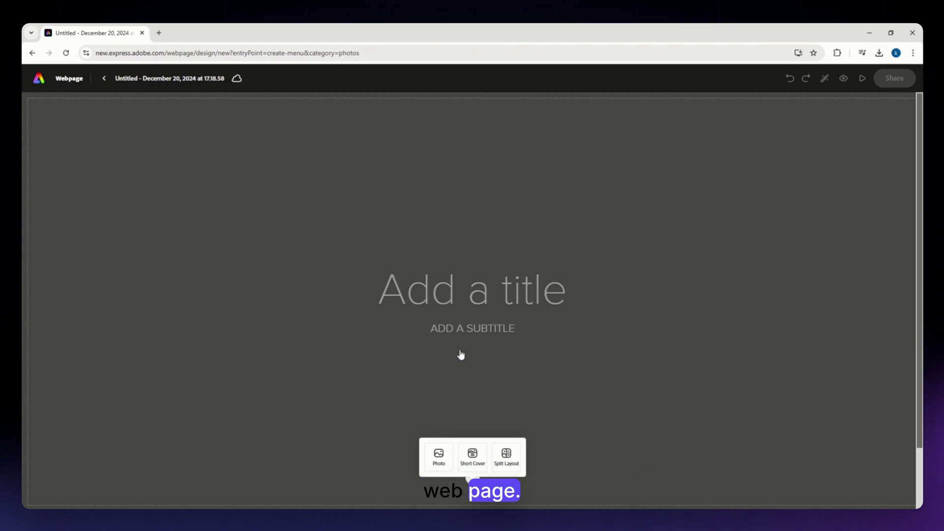
click(481, 297)
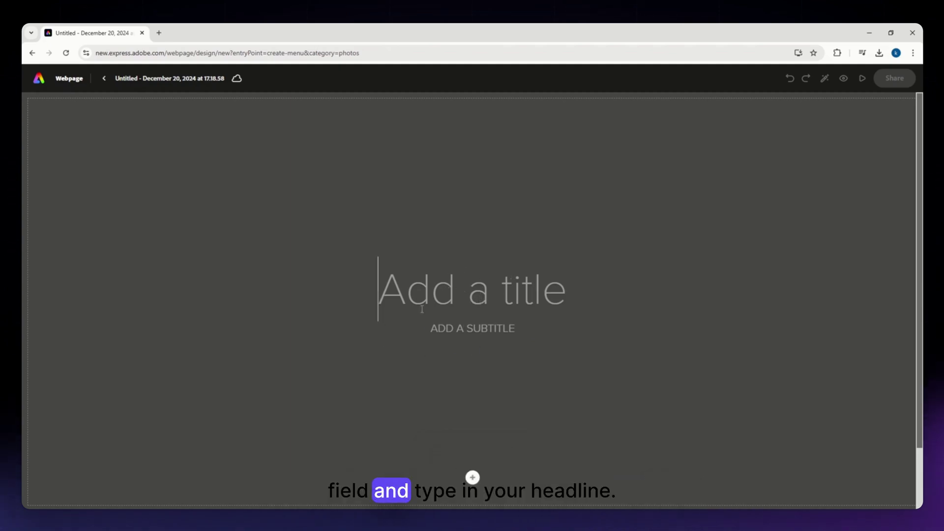
text(S)
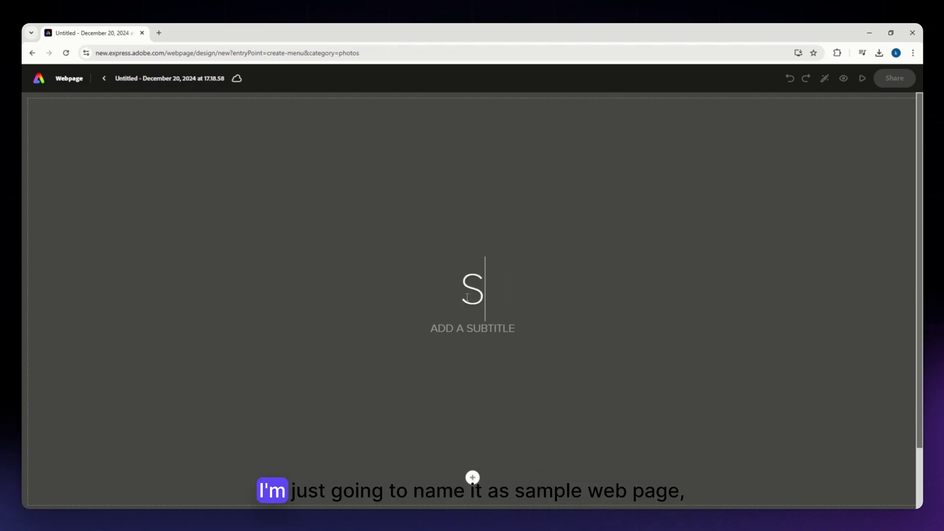
text(AMPLE WEB)
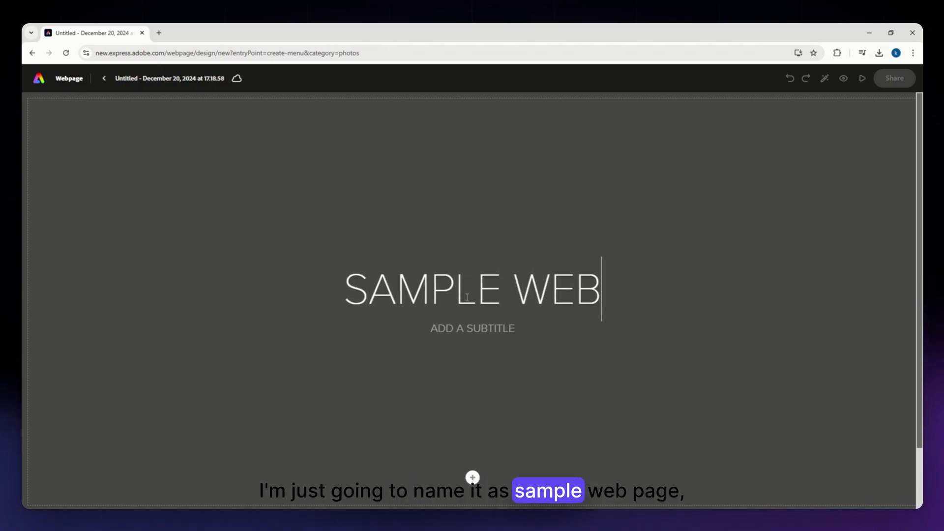
text(PAGE)
key(Return)
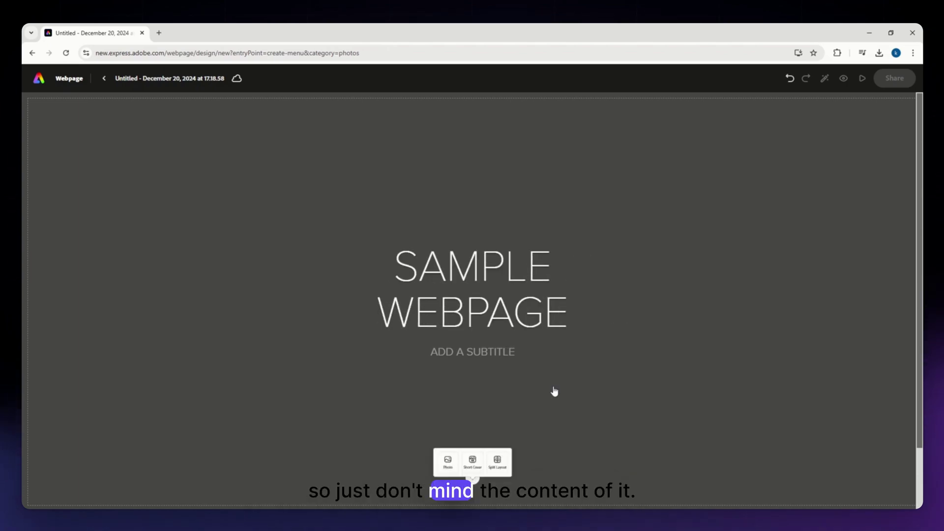
click(484, 352)
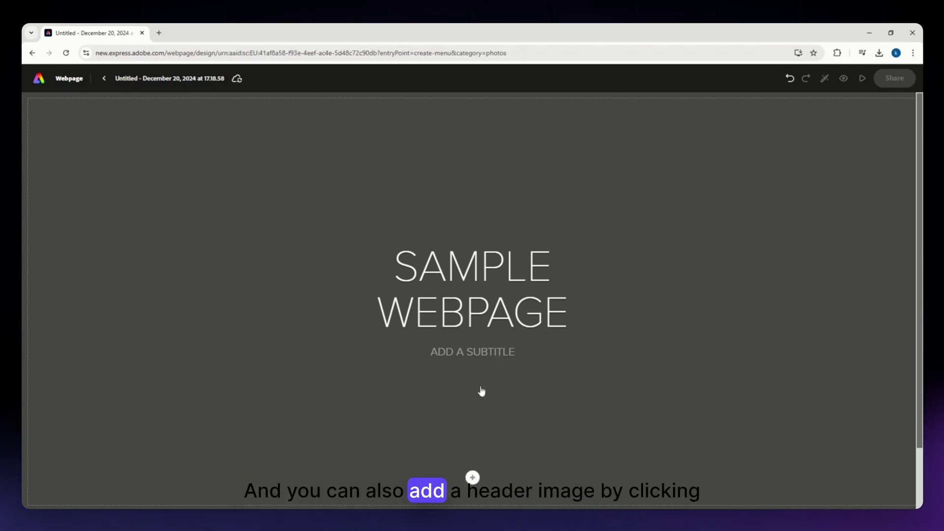
Step: Search the stock photos for "mountain range" and add the misty blue-and-pink mountain photo as the title section's header image
click(473, 477)
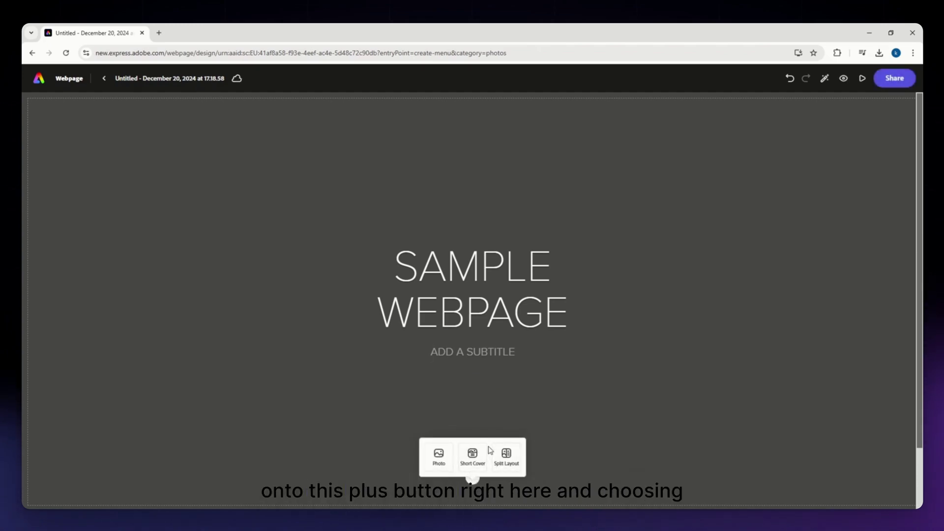
click(437, 455)
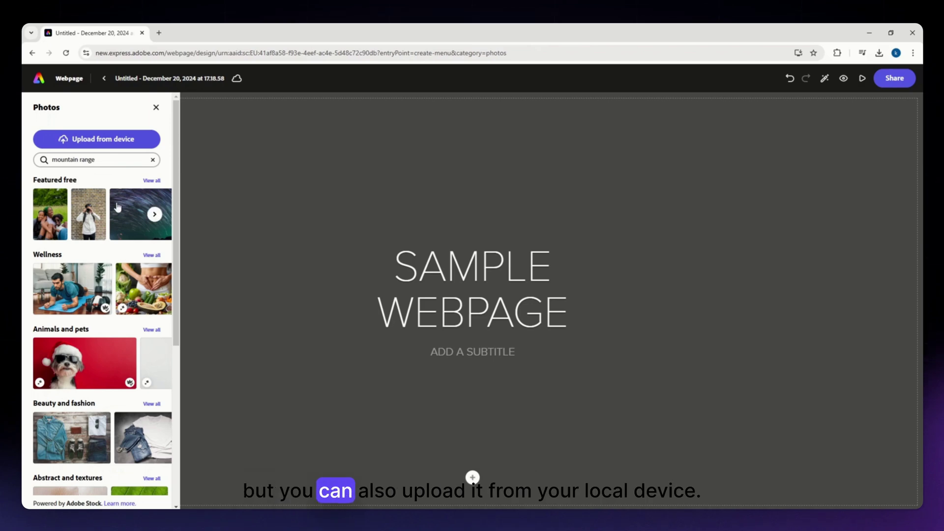
click(96, 139)
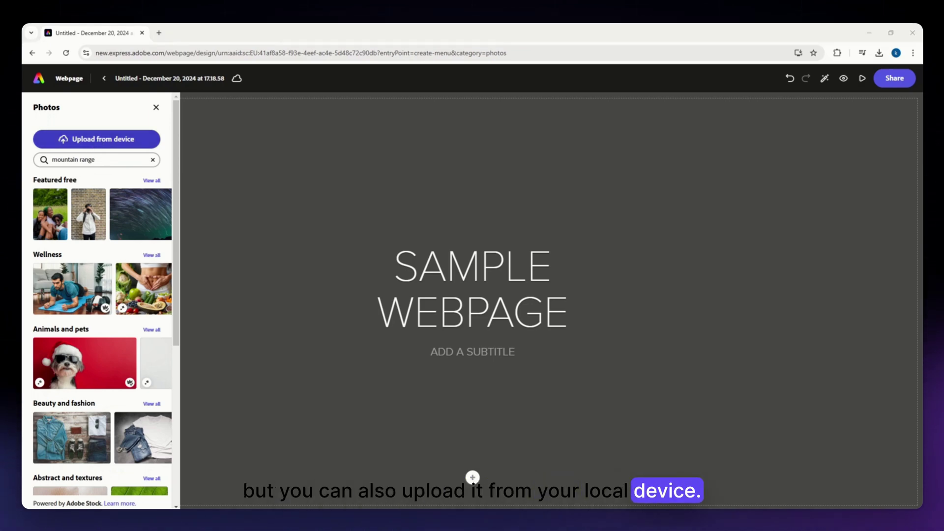
key(Escape)
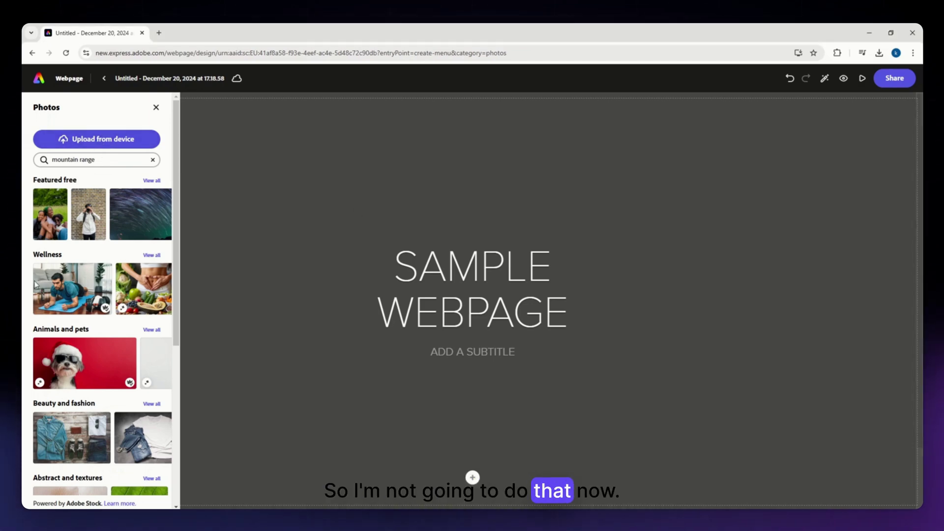
click(123, 160)
key(Return)
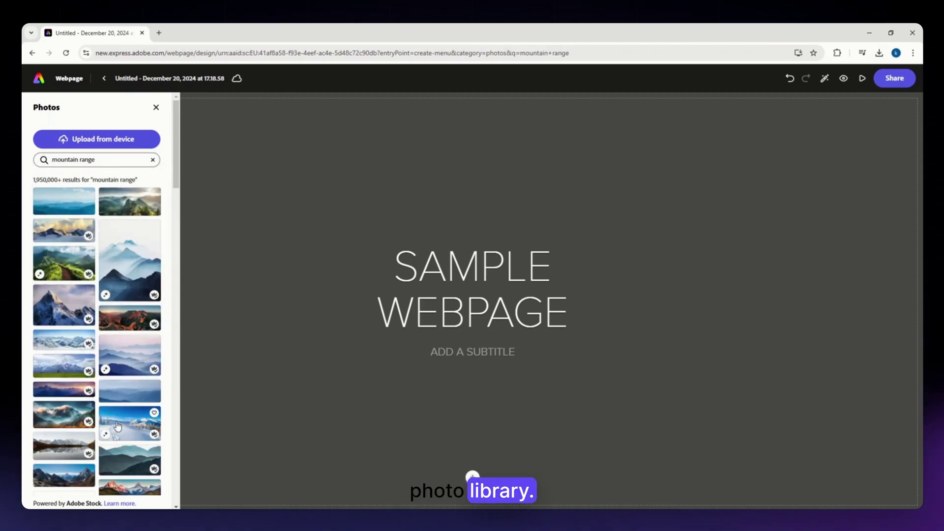
click(152, 357)
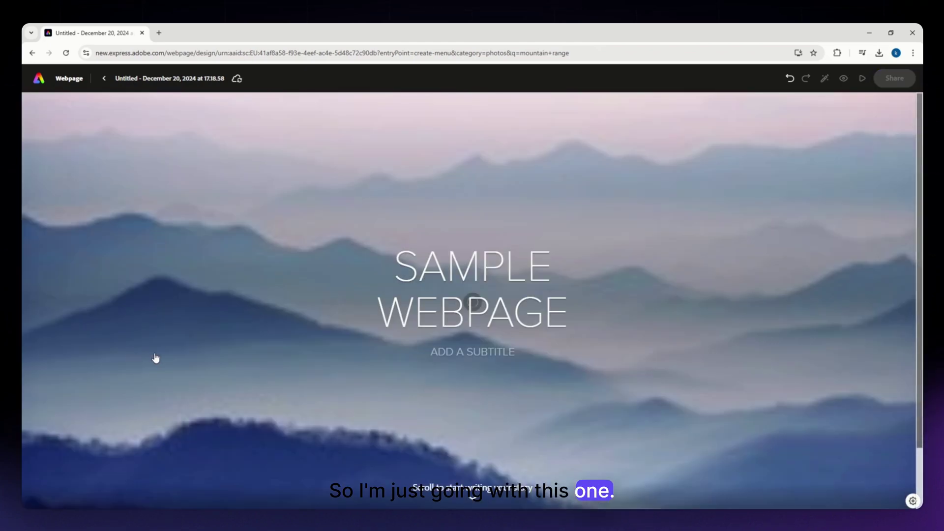
Step: Add a text element below the header image reading "ONE WITH NATURE."
scroll(482, 373, down, 1)
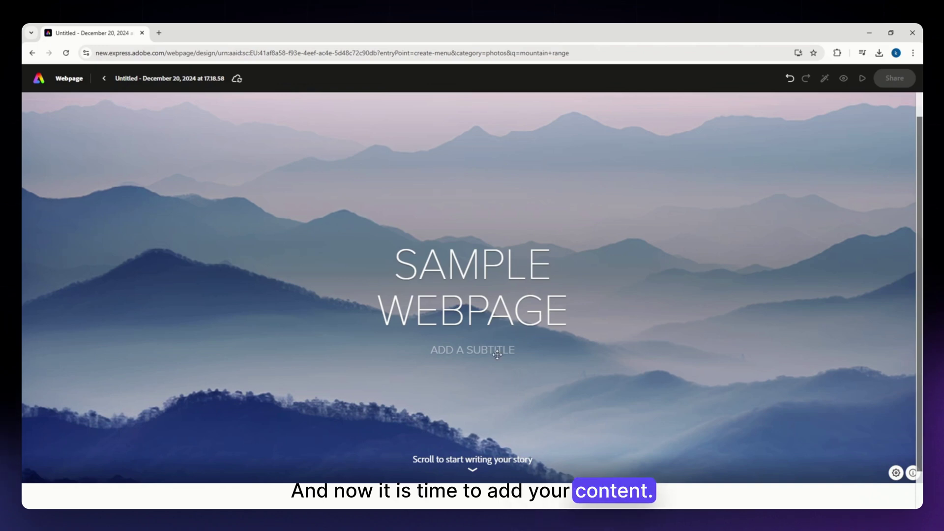
scroll(495, 413, down, 1)
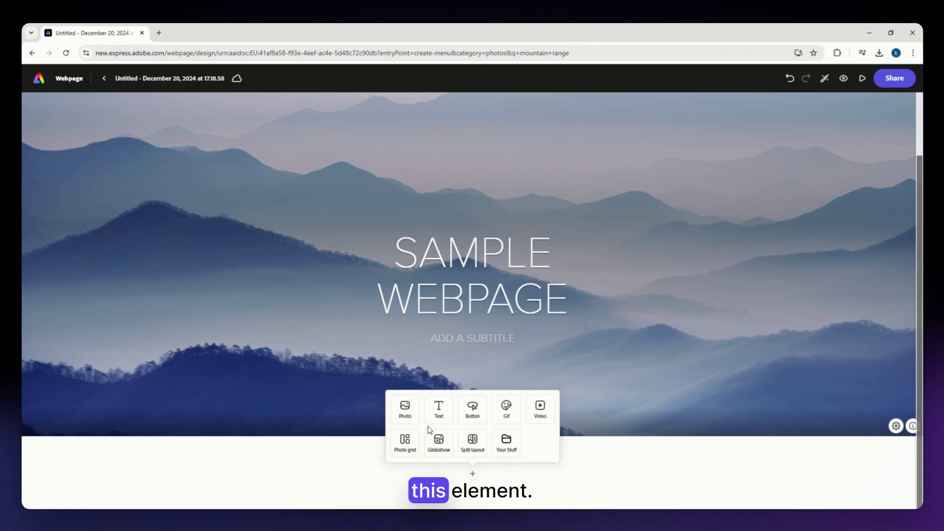
click(440, 416)
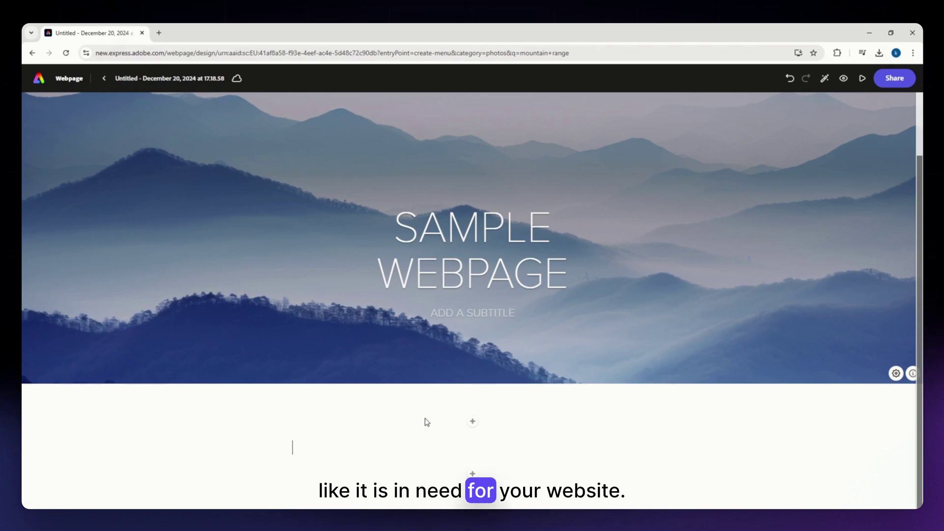
text(on)
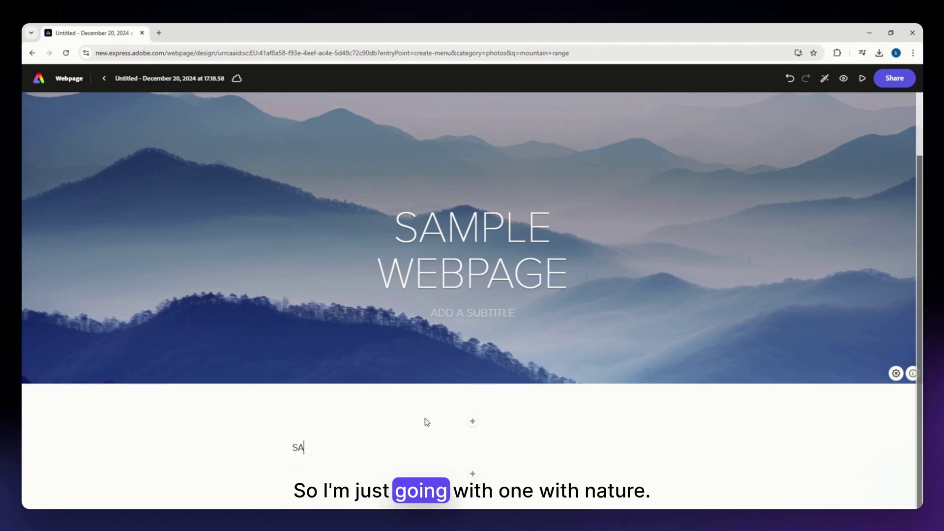
key(BackSpace)
key(BackSpace)
text(ONE WITH NATURE.)
double_click(332, 447)
click(383, 448)
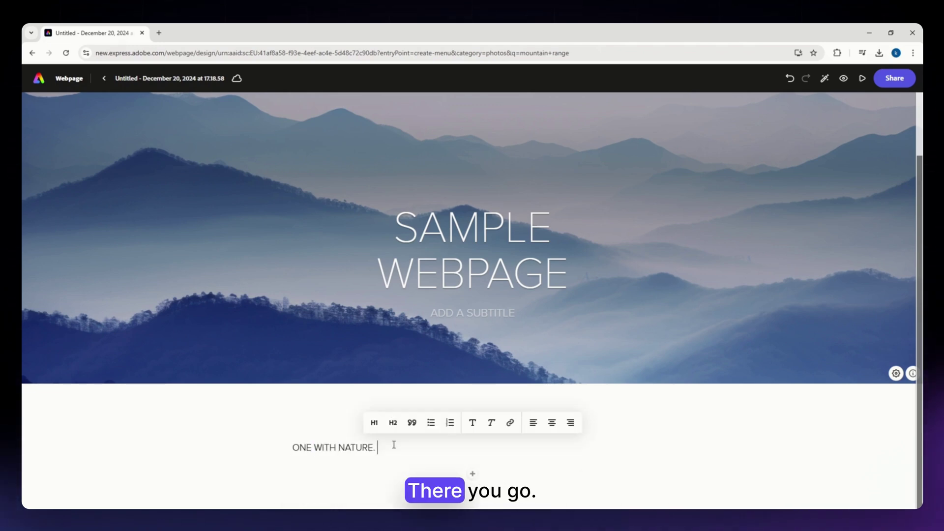
Step: Try the H1, H2, quote, bulleted list and numbered list formats on the "ONE WITH NATURE." text
drag(397, 448, 263, 436)
click(416, 445)
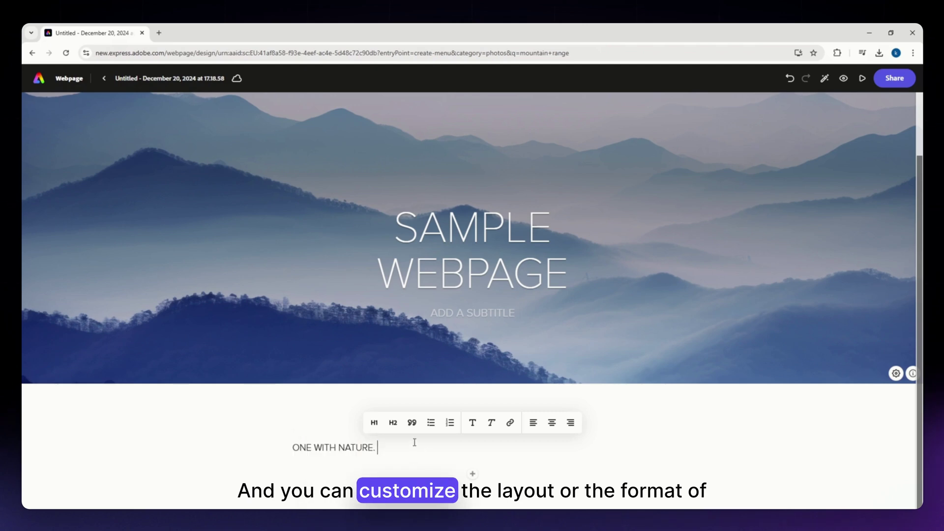
drag(393, 446, 291, 447)
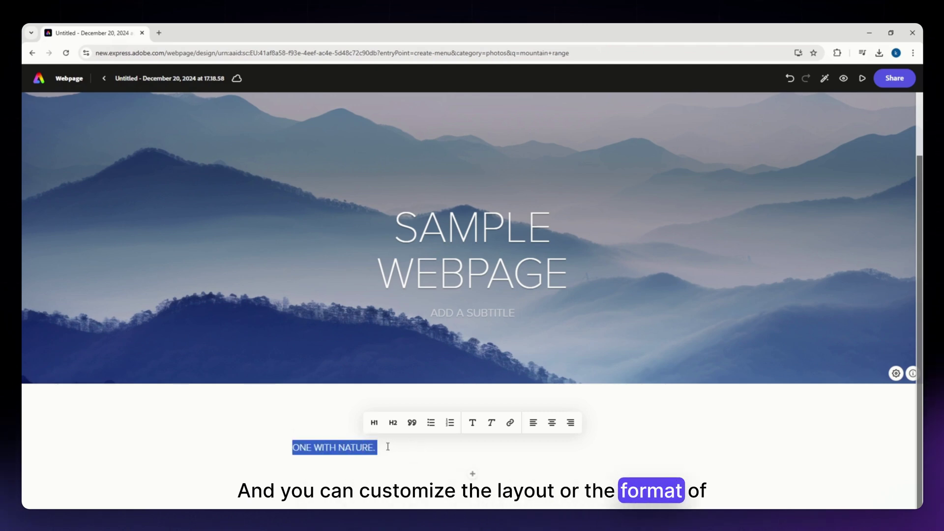
click(389, 448)
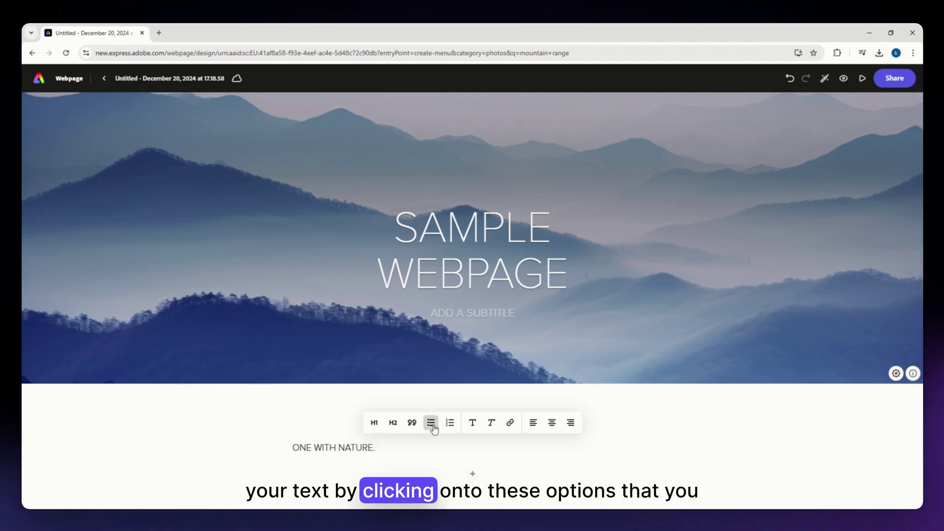
click(375, 423)
click(393, 406)
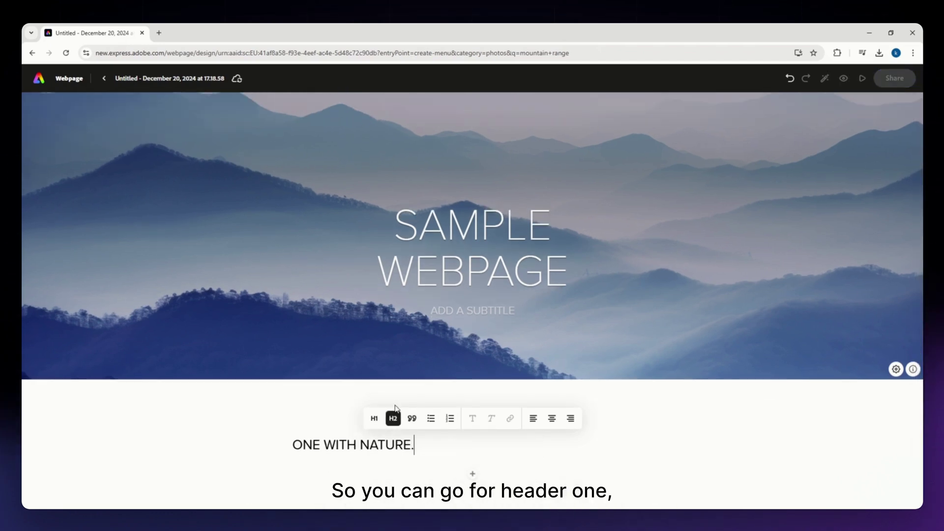
click(415, 424)
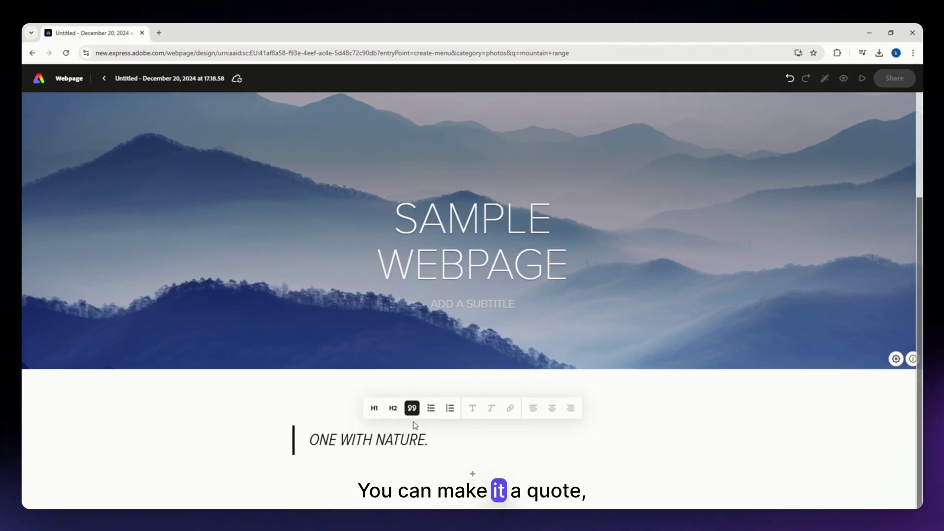
click(433, 411)
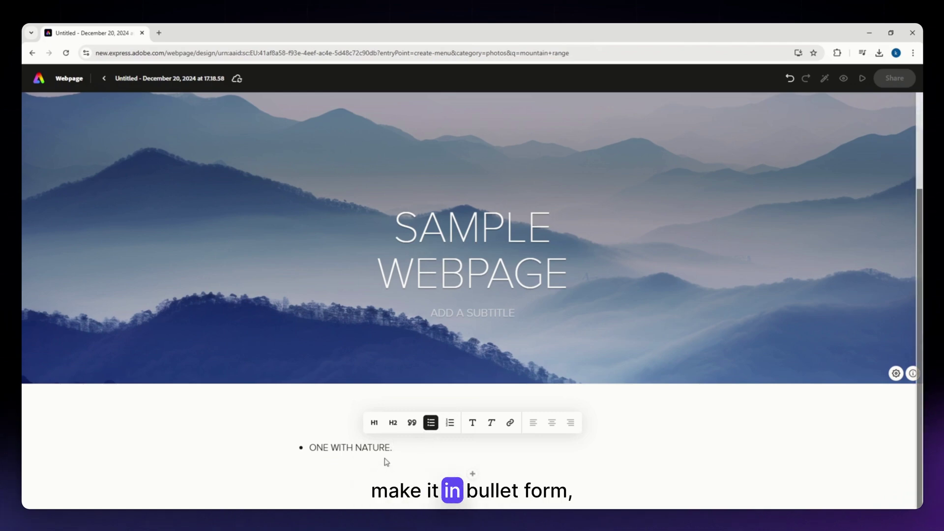
click(449, 423)
click(449, 423)
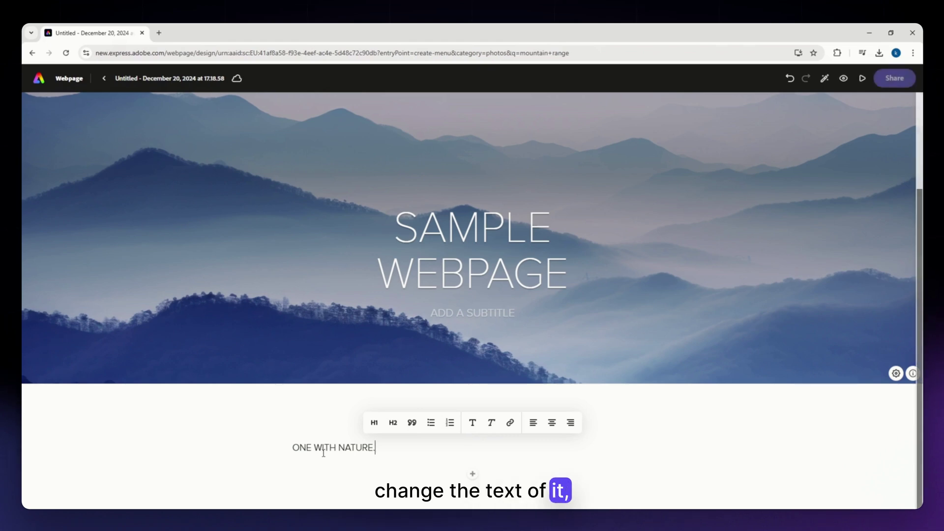
Step: Center-align the "ONE WITH NATURE." text and format it as an H2 heading
drag(292, 449, 376, 448)
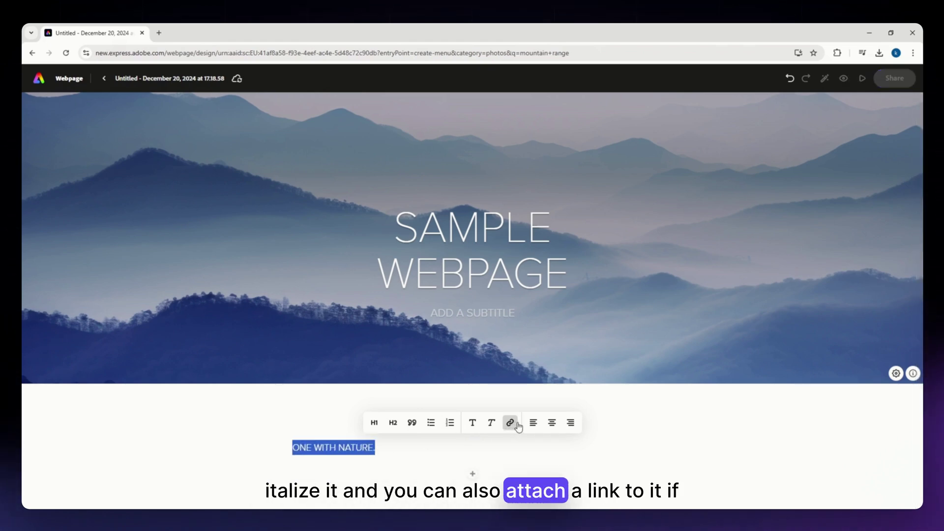
click(552, 424)
click(510, 468)
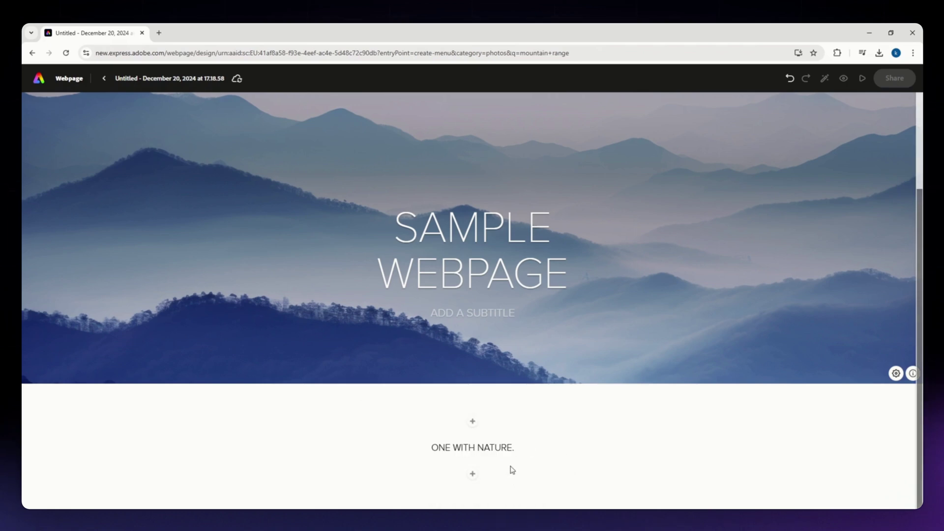
click(490, 449)
triple_click(491, 448)
click(393, 422)
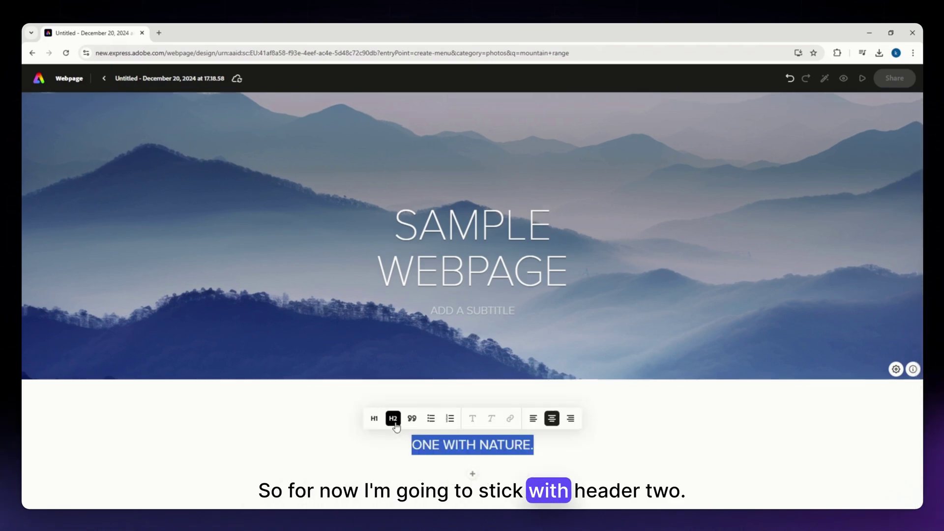
Step: Add a button below the "ONE WITH NATURE." heading with the text "MY YOUTUBE"
click(554, 449)
click(677, 457)
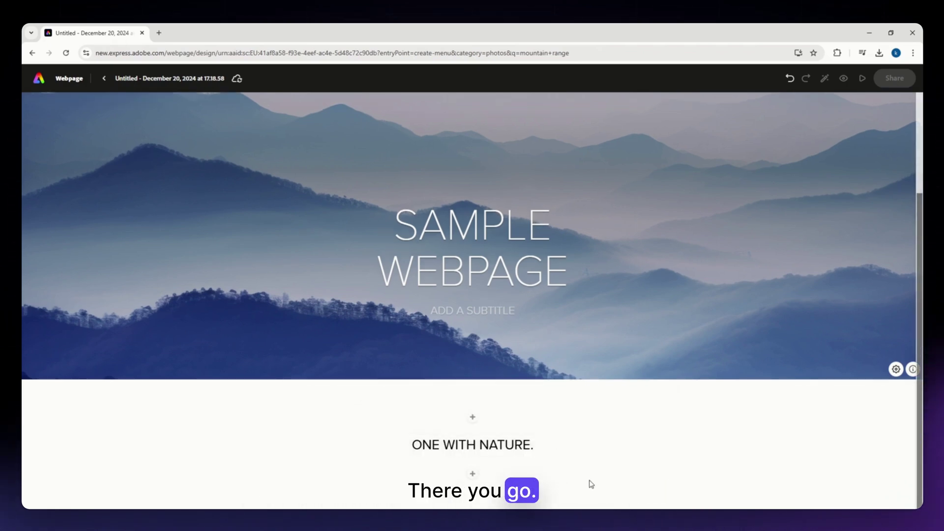
click(473, 475)
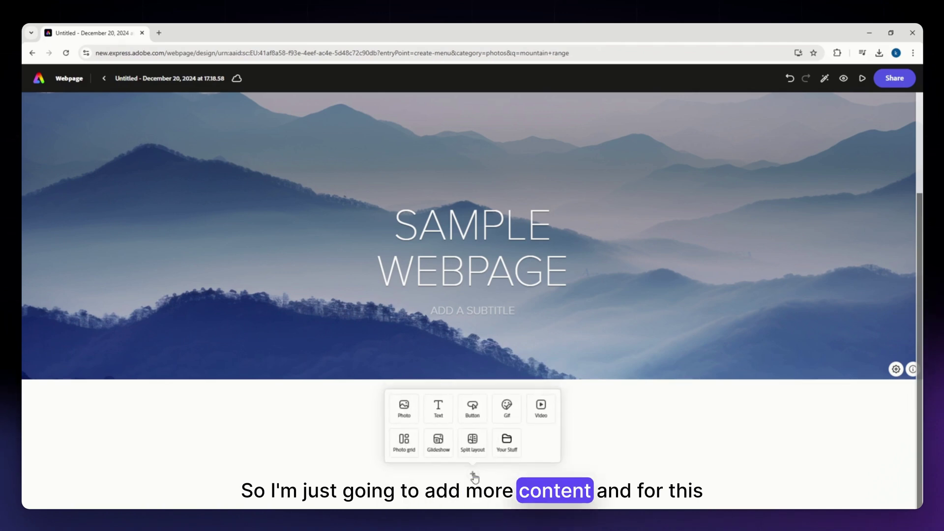
click(473, 408)
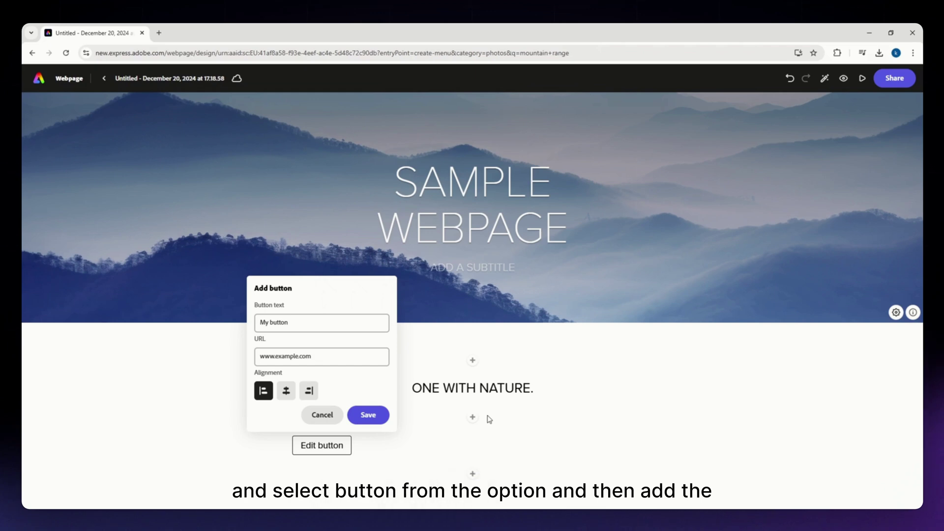
click(297, 323)
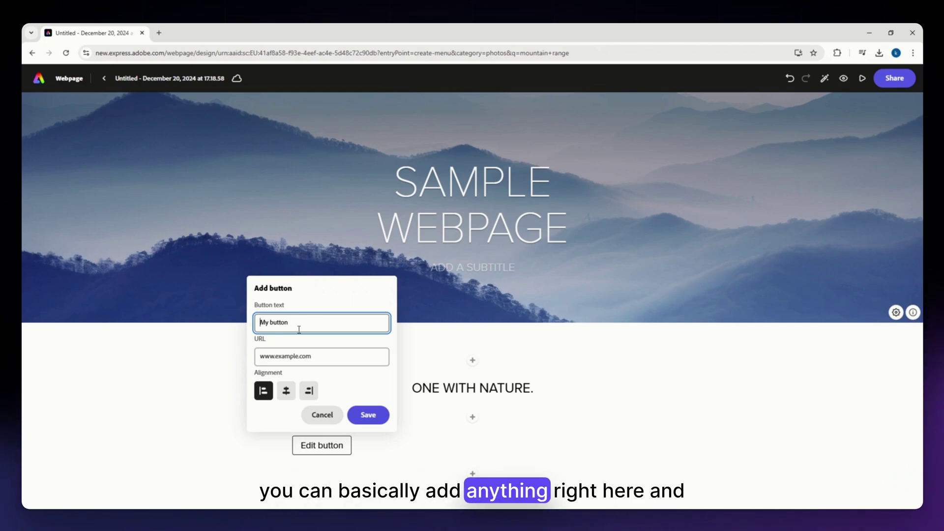
click(323, 356)
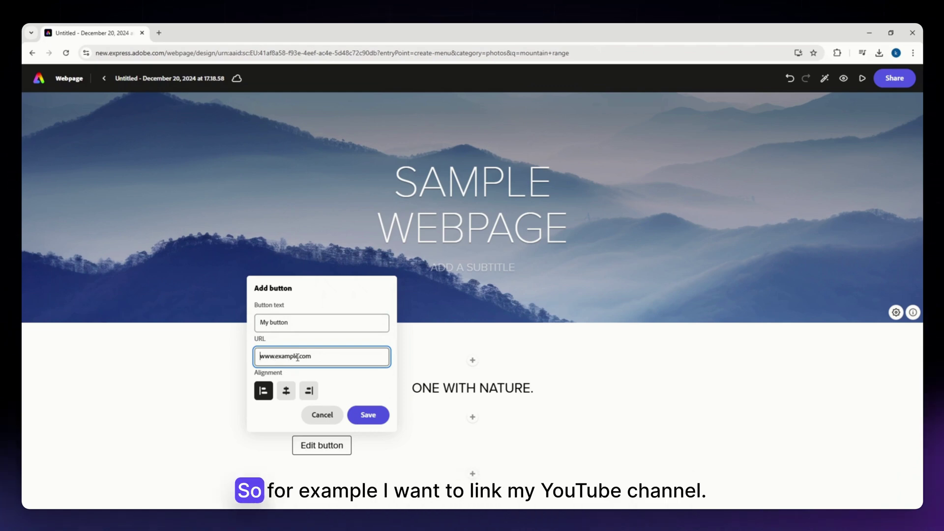
click(293, 326)
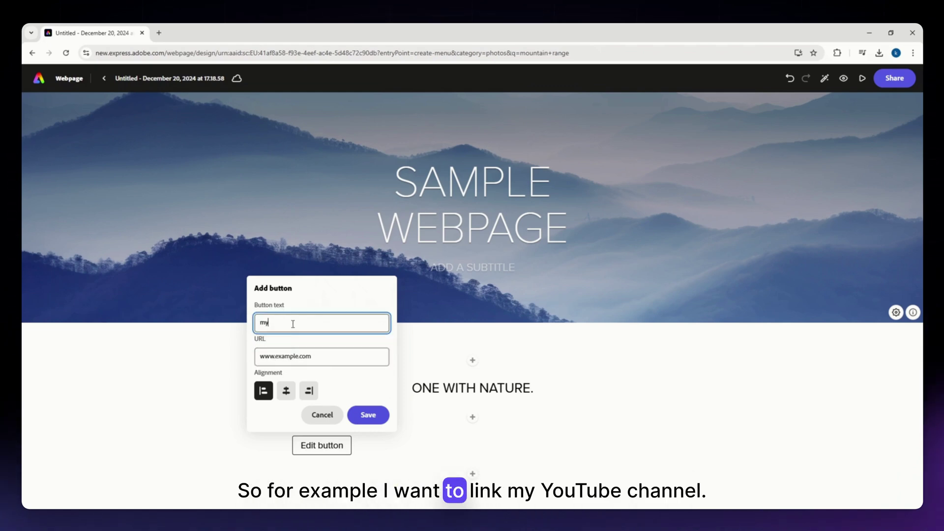
text(MY YOUT)
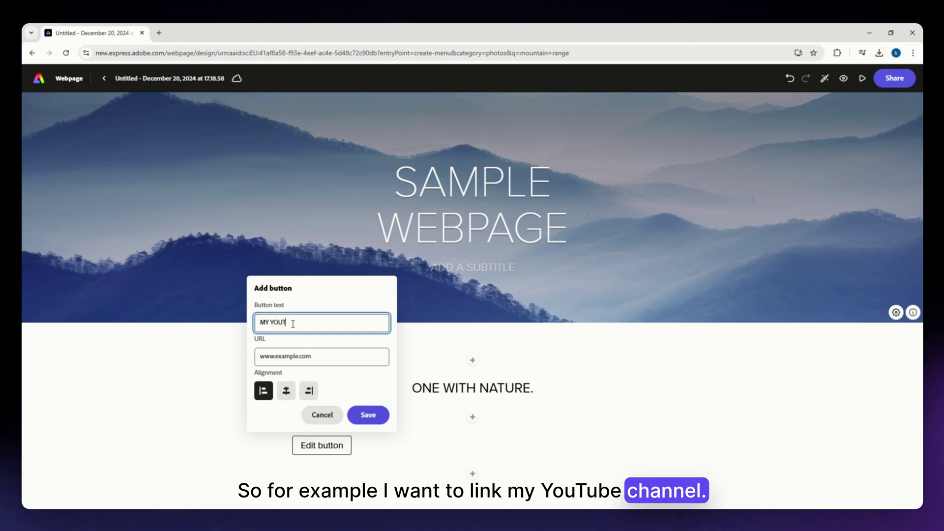
text(UBE)
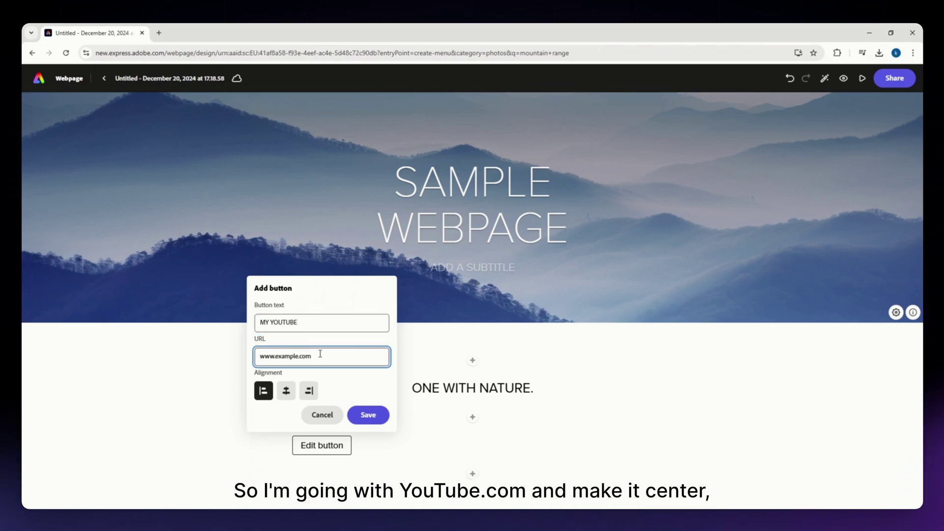
Step: Set the new button's URL to youtube.com, center-align it and save it
text(YOUu)
key(ctrl+a)
text(youtube.com)
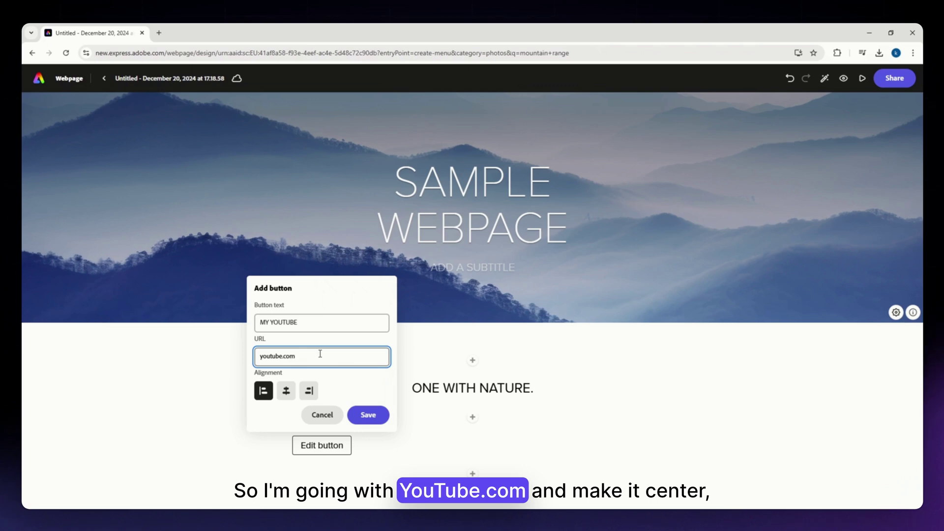
click(286, 391)
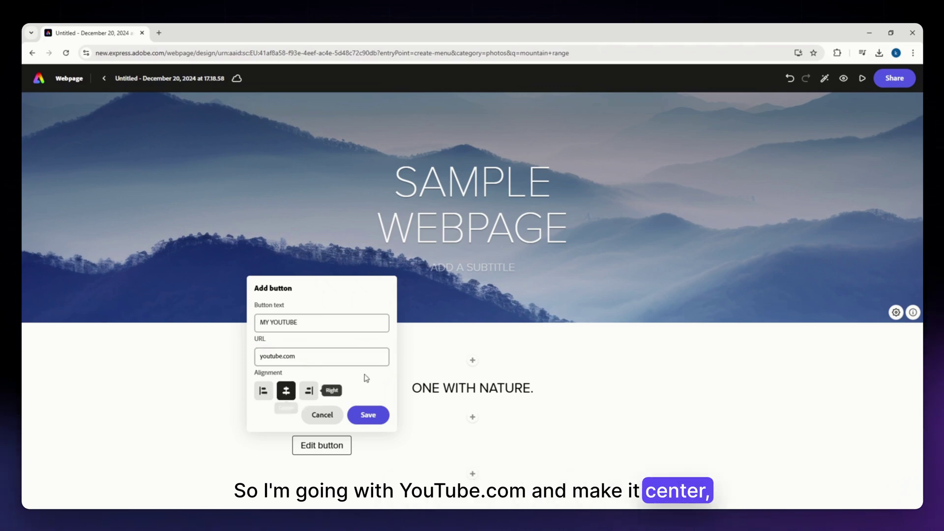
click(369, 415)
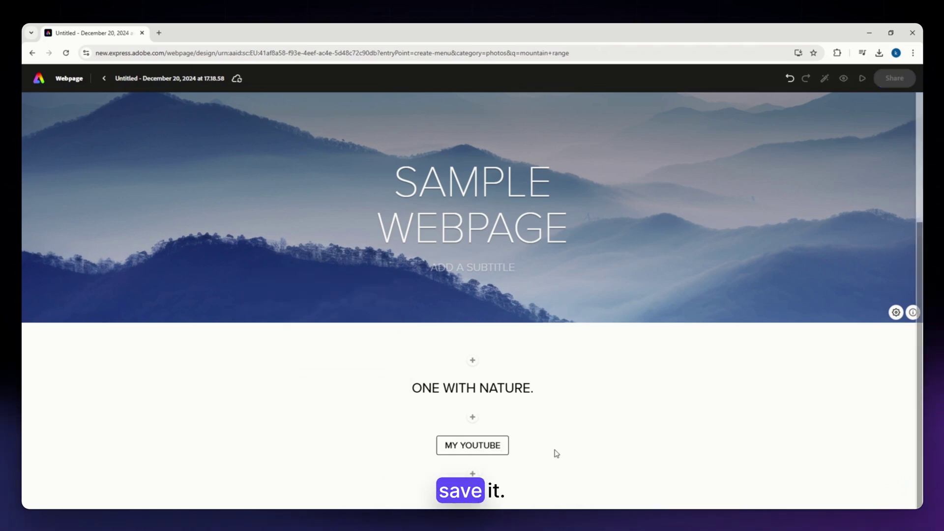
Step: Reopen the "MY YOUTUBE" button's settings to review its text, URL and alignment, and save without changing them
click(474, 450)
click(439, 415)
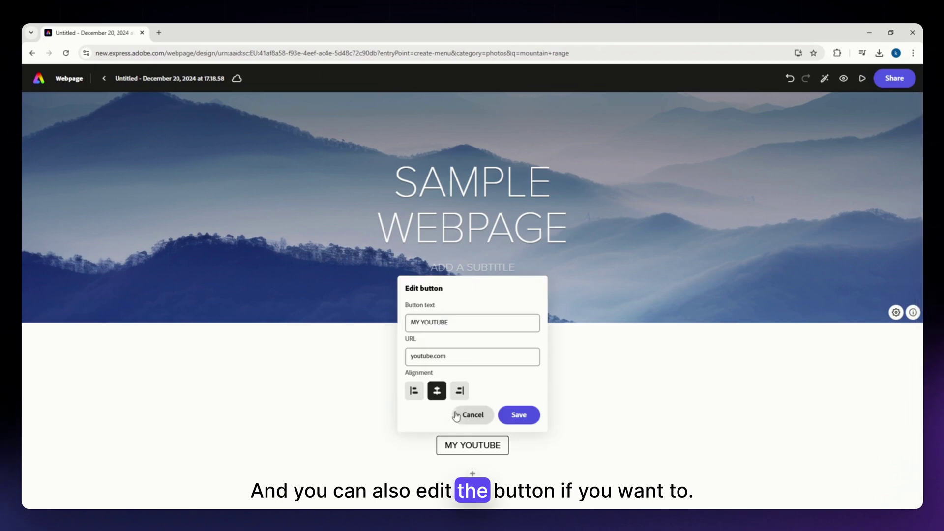
click(523, 415)
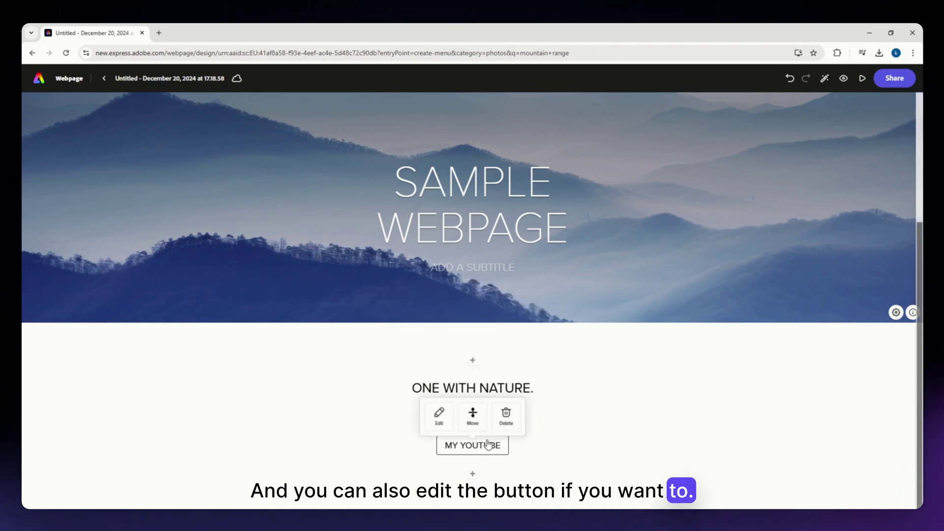
Step: Embed a GIF below the "MY YOUTUBE" button using the copied Giphy embed link of a sunlit mountain stream
click(473, 474)
click(508, 408)
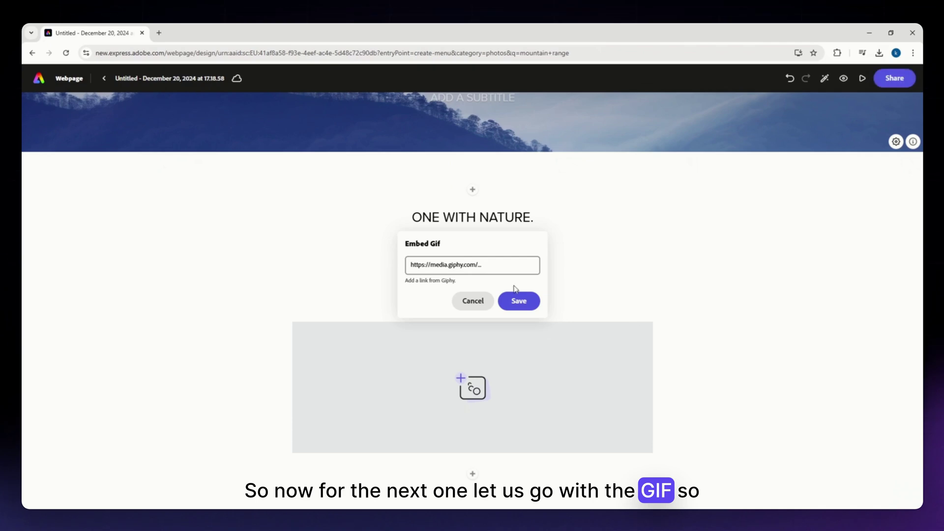
click(413, 266)
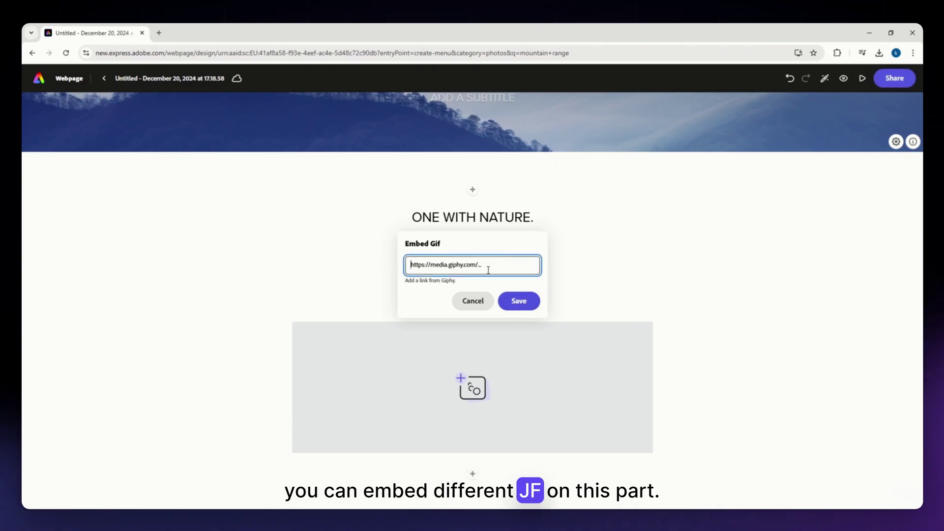
click(521, 299)
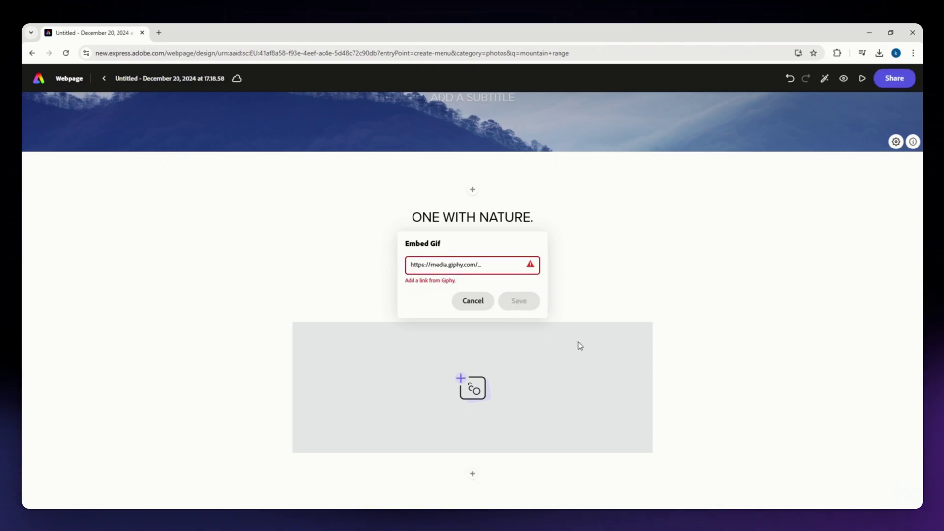
key(ctrl+v)
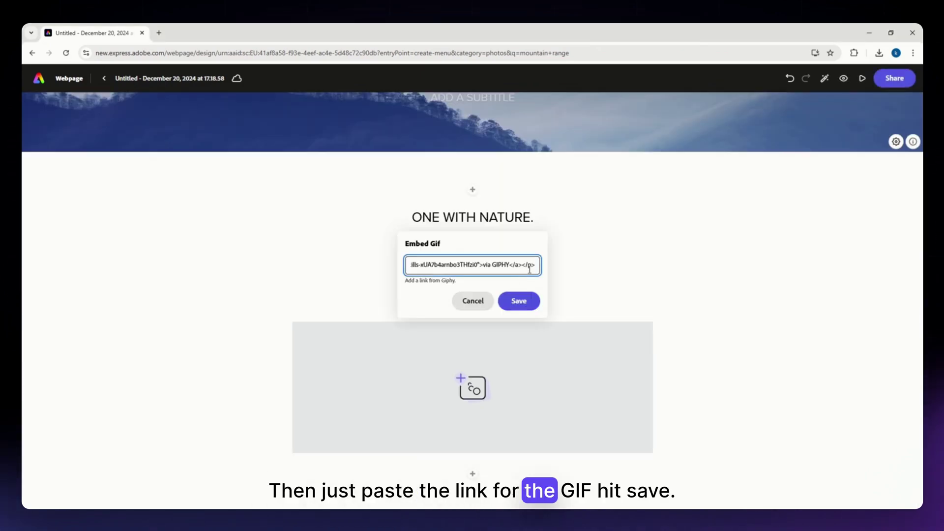
click(518, 298)
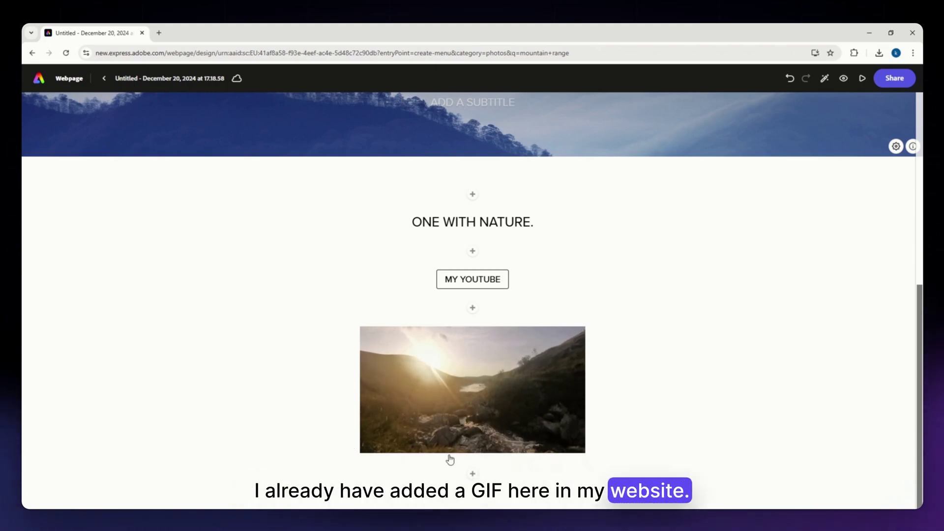
click(472, 473)
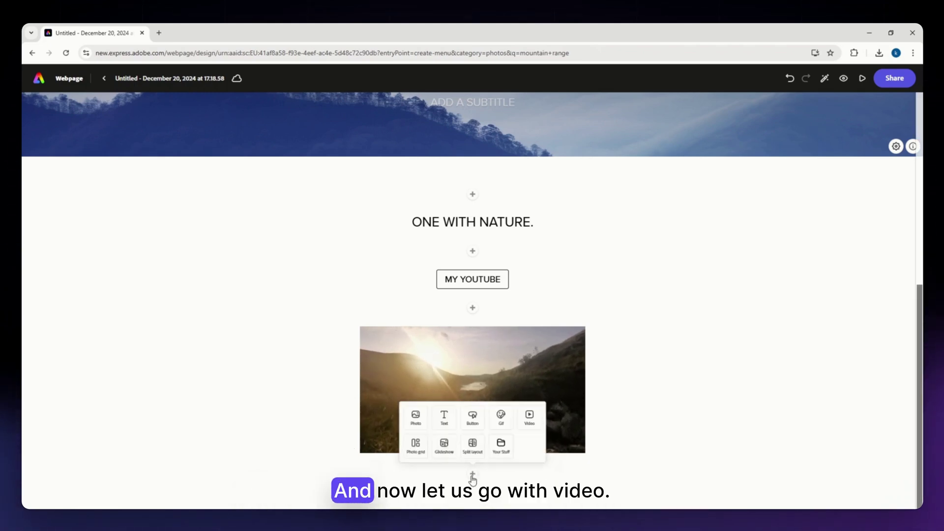
click(541, 407)
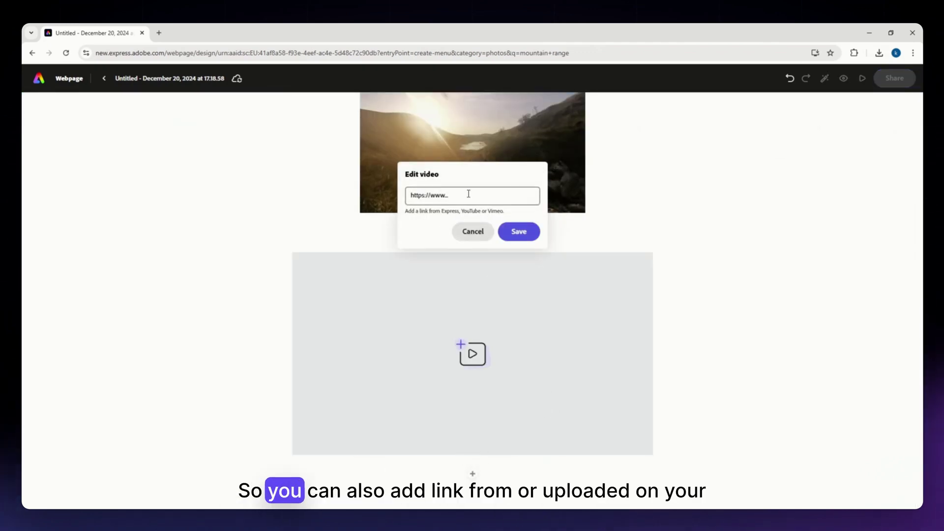
click(453, 192)
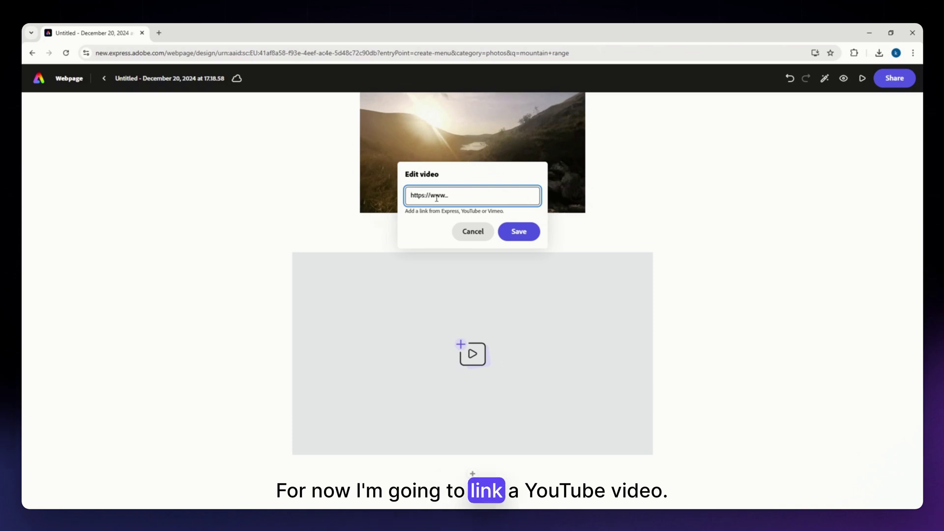
text(https://youtu.be/TheTxtxpwv8)
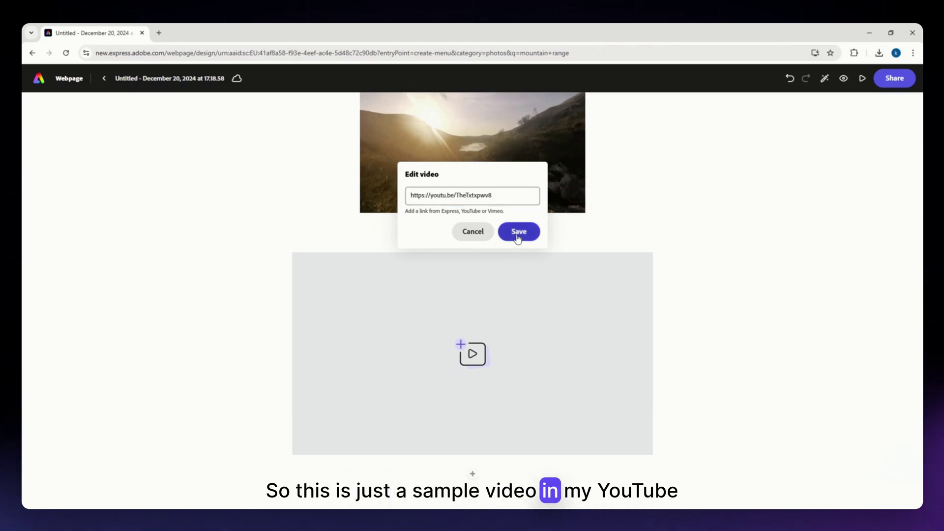
click(518, 238)
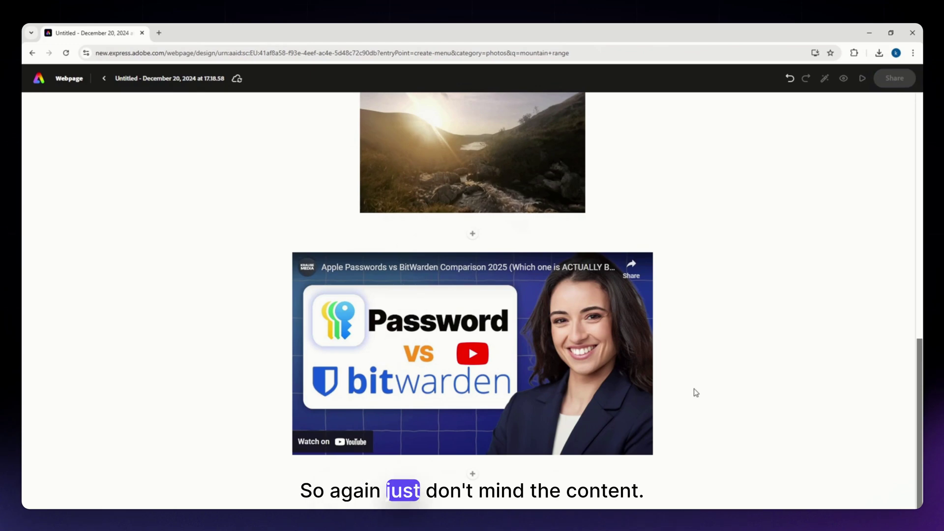
Step: Insert a photo grid below the video and add the photo of snowy peaks under golden clouds
click(473, 473)
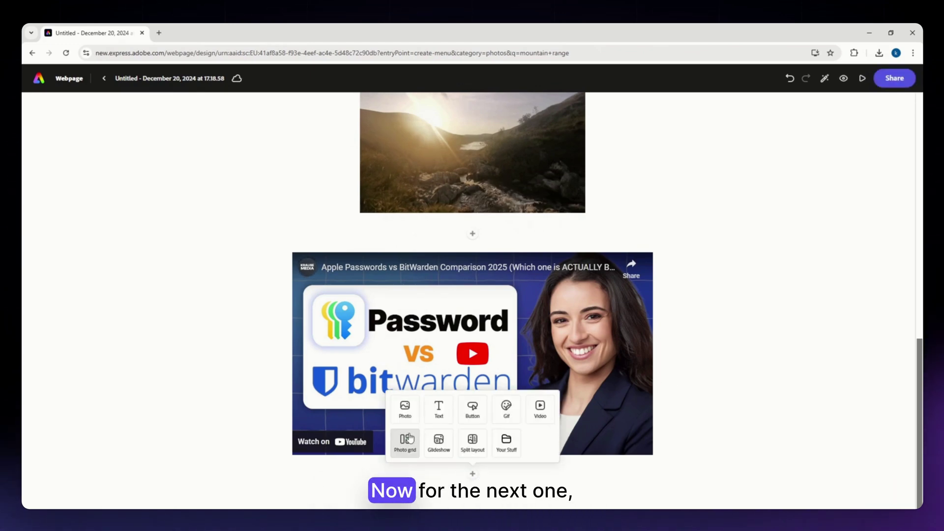
click(406, 439)
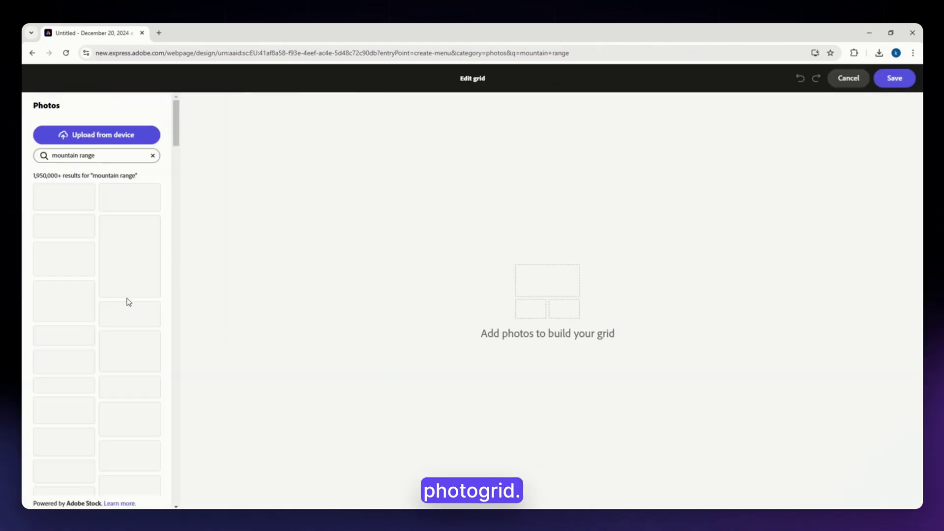
scroll(129, 302, down, 2)
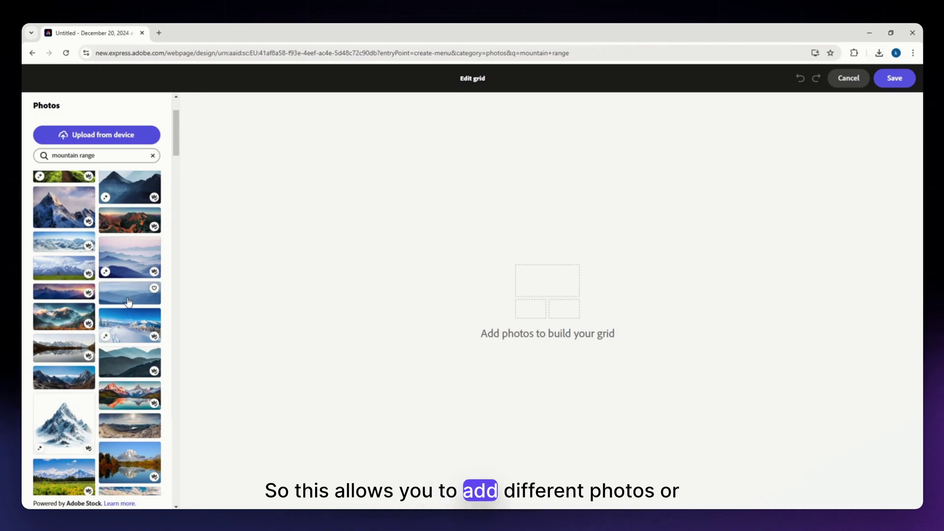
scroll(128, 302, up, 2)
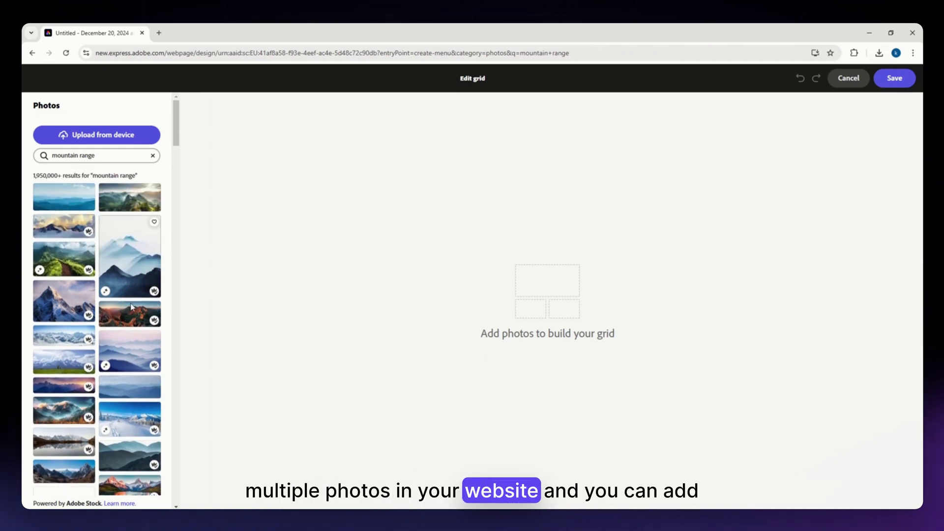
click(74, 230)
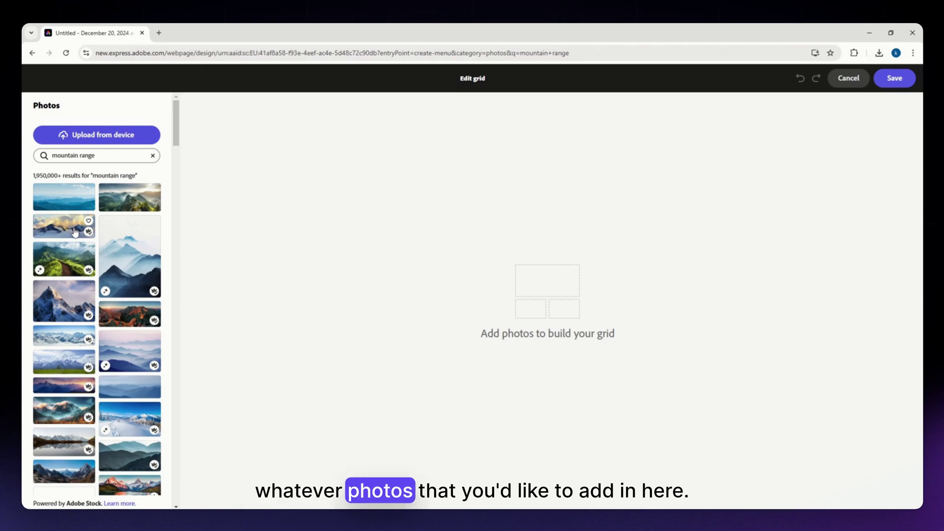
scroll(503, 412, down, 2)
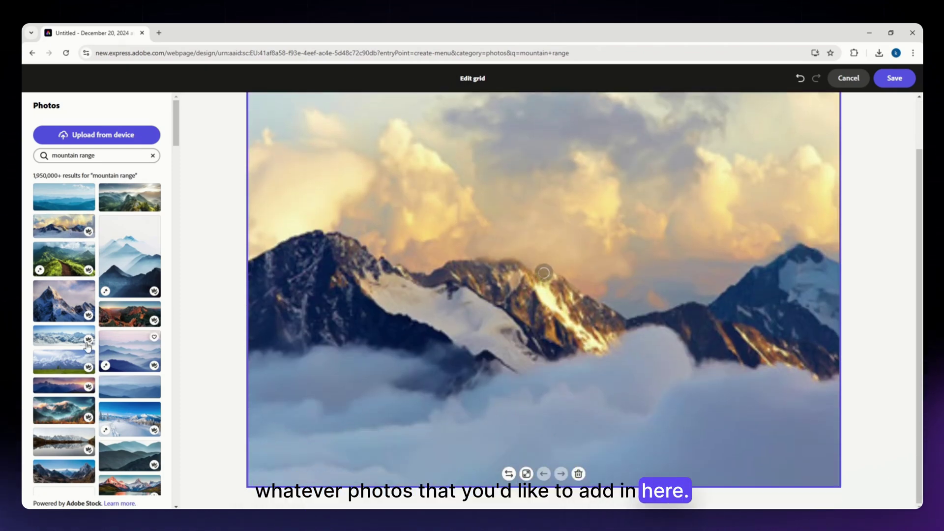
Step: Add the green trail, red rocky peaks, misty pink-and-blue range, plain blue hills and dark teal hills photos to the grid
click(86, 265)
click(126, 310)
scroll(127, 311, down, 1)
click(125, 310)
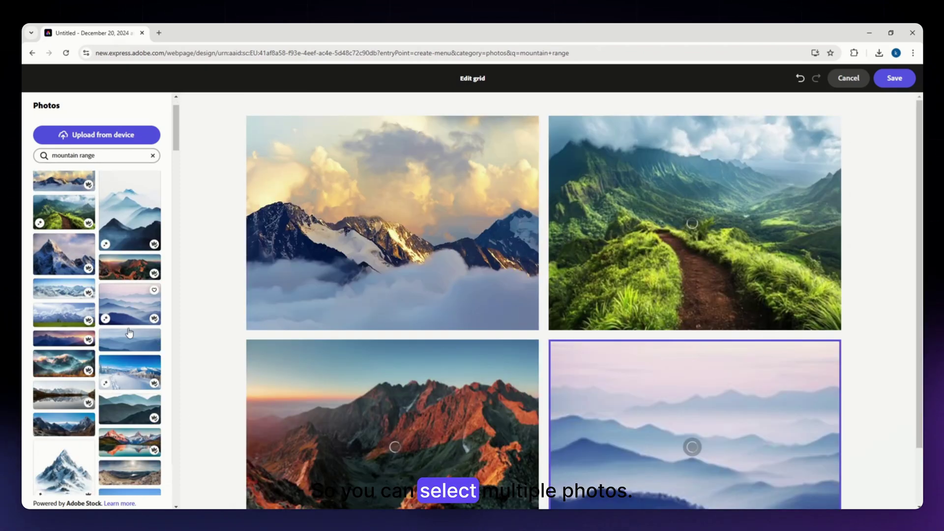
click(135, 347)
click(117, 419)
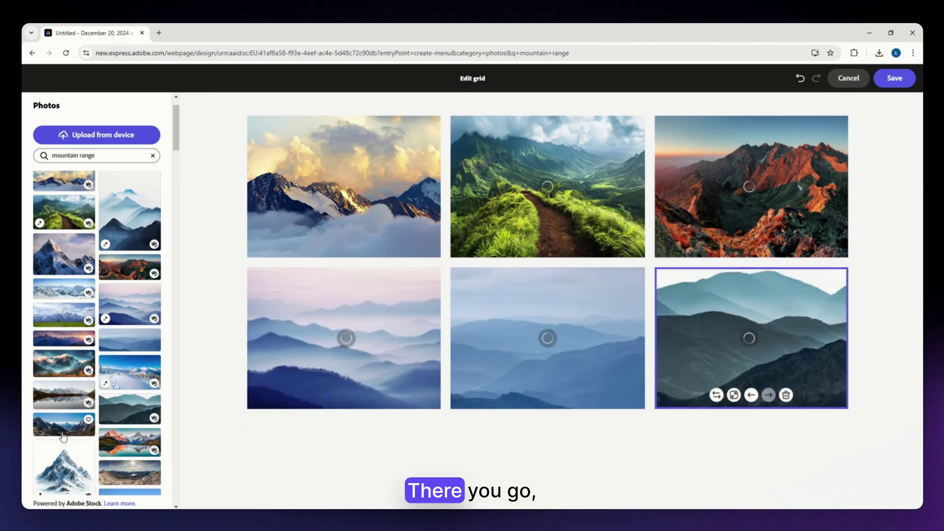
Step: Add more mountain photos to the grid, including the dark valley, pink peaks lake, yellow fields, autumn lake, flower meadow and sunset mountains
click(66, 430)
click(133, 445)
scroll(132, 437, down, 3)
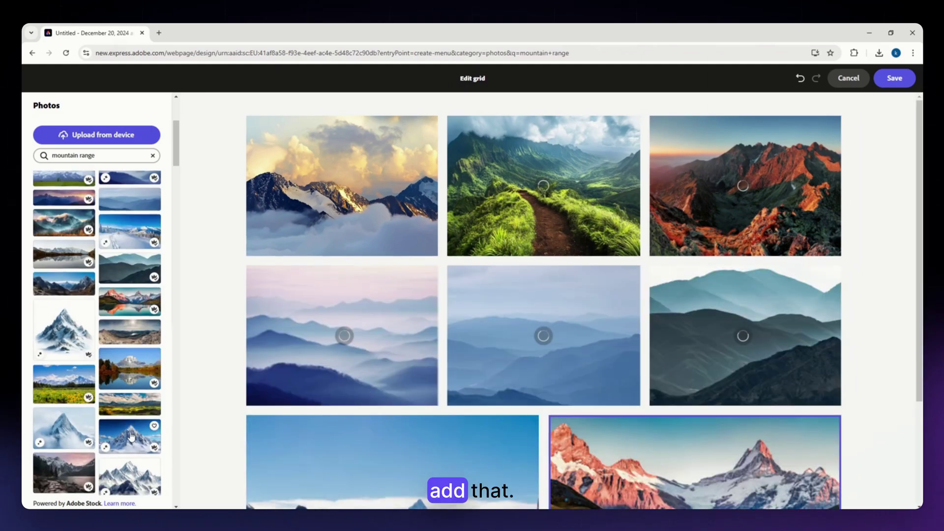
click(134, 402)
scroll(133, 399, down, 6)
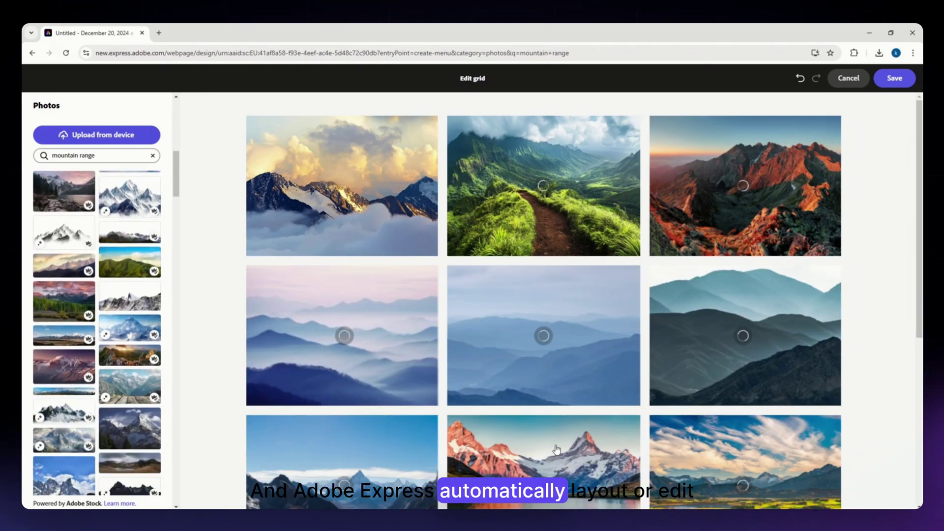
scroll(556, 449, down, 6)
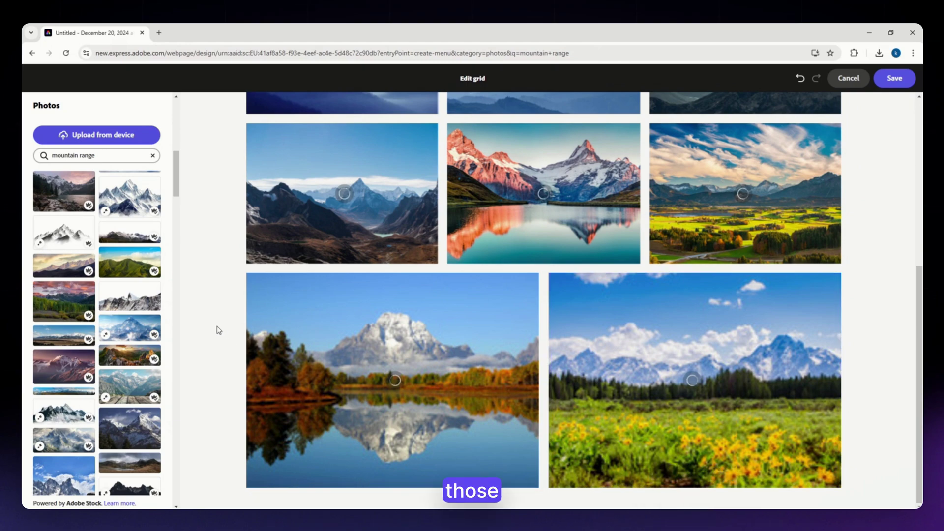
scroll(130, 339, down, 4)
click(130, 337)
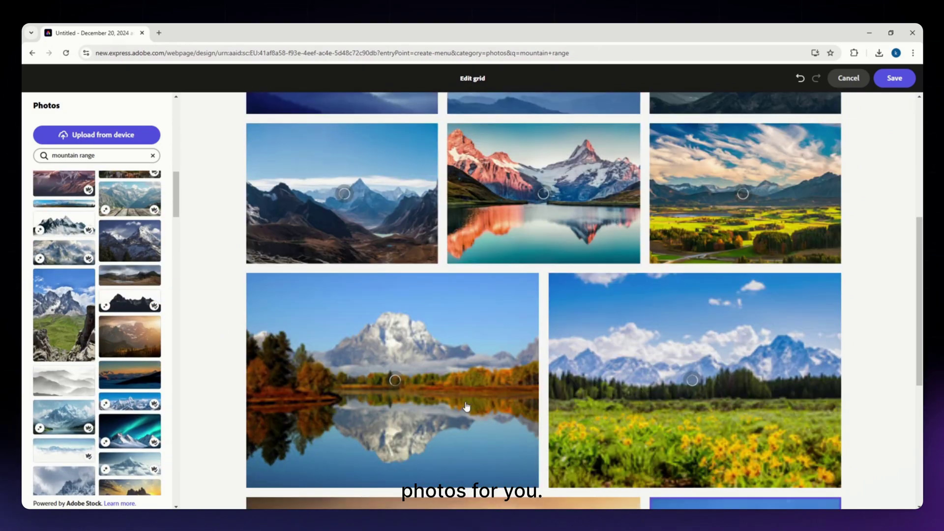
Step: Check the arranged mountain photos and save the photo grid to the webpage
scroll(467, 406, down, 6)
scroll(538, 362, up, 11)
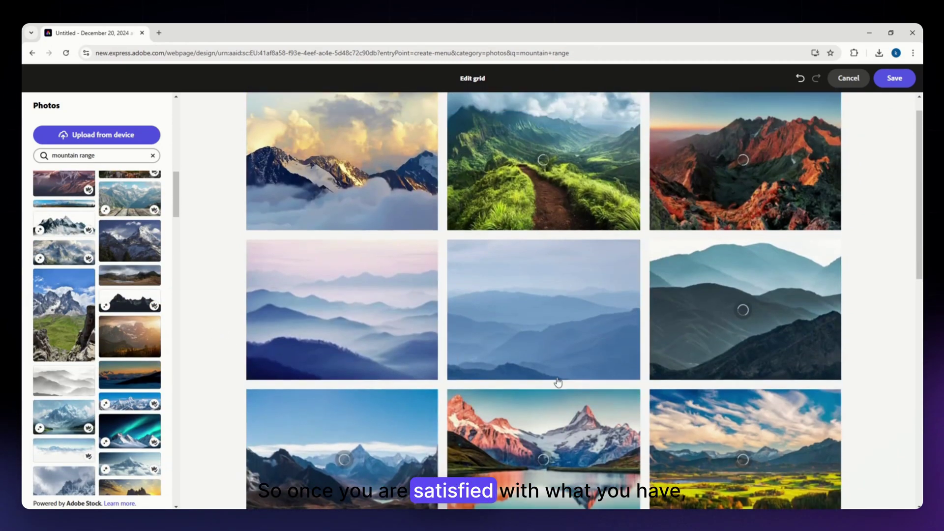
scroll(566, 374, up, 1)
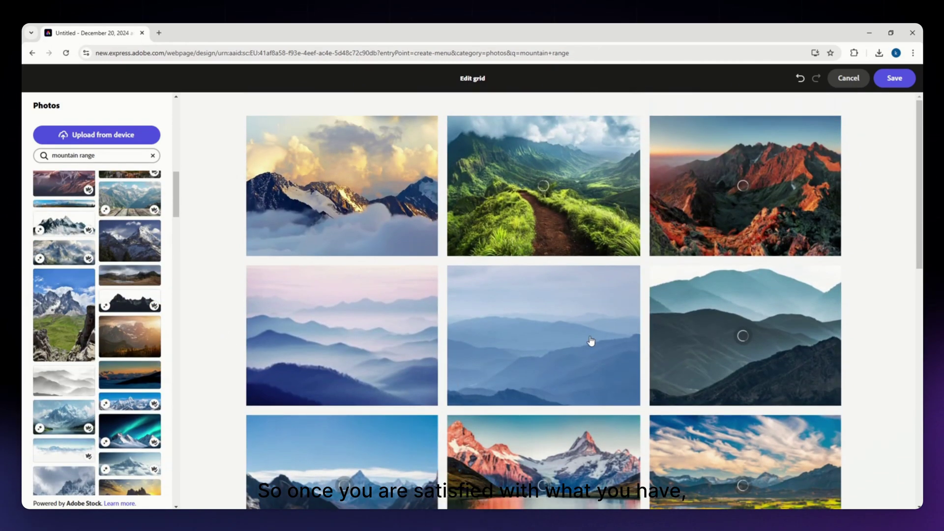
click(895, 79)
scroll(707, 343, up, 7)
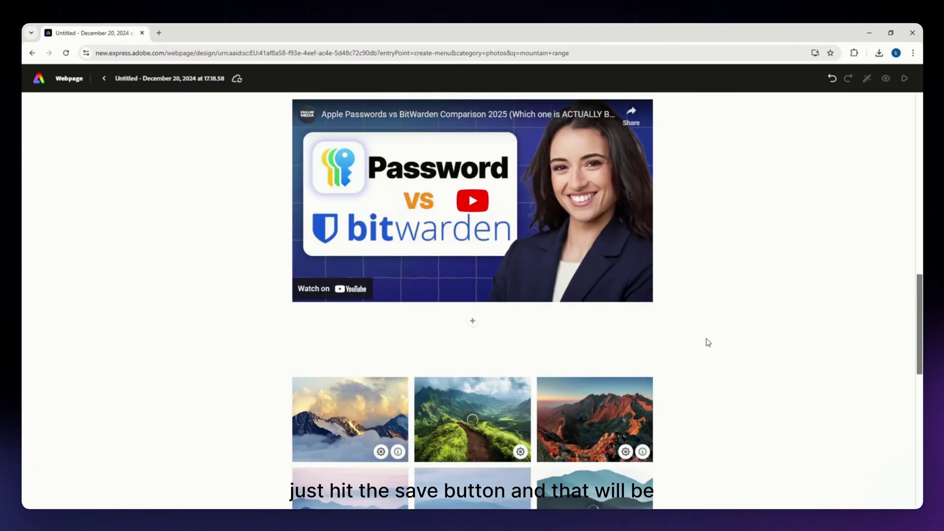
Step: Insert a glideshow below the photo grid and add the photo of the blue snowy peak on a white background
scroll(707, 342, down, 8)
scroll(708, 343, down, 4)
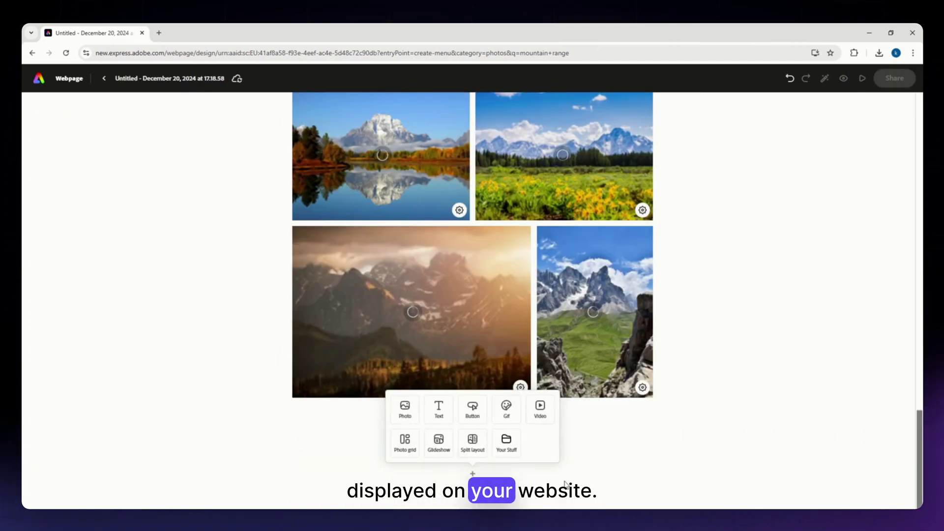
click(433, 449)
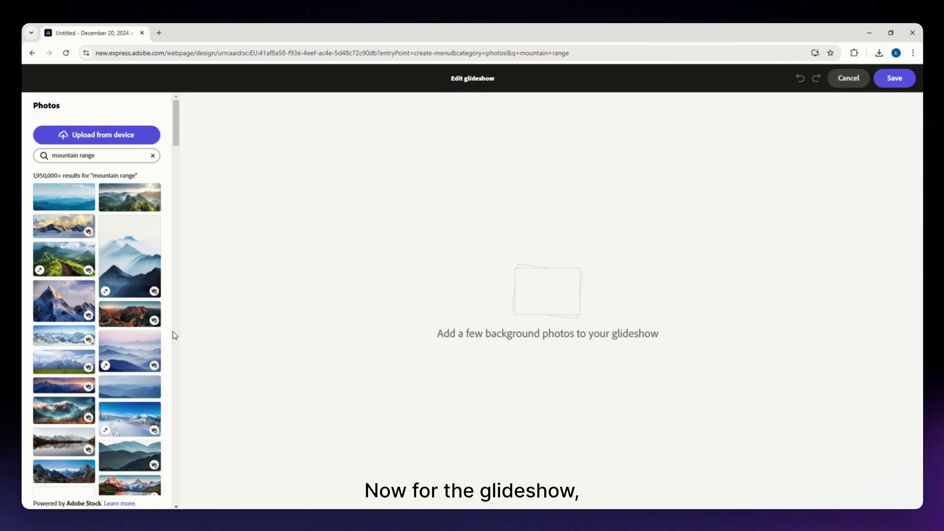
scroll(127, 370, down, 10)
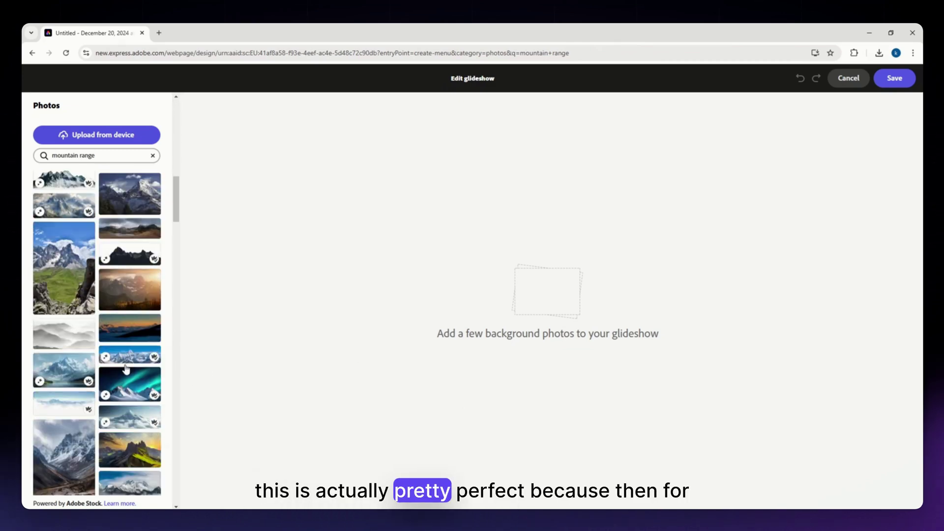
scroll(127, 370, down, 10)
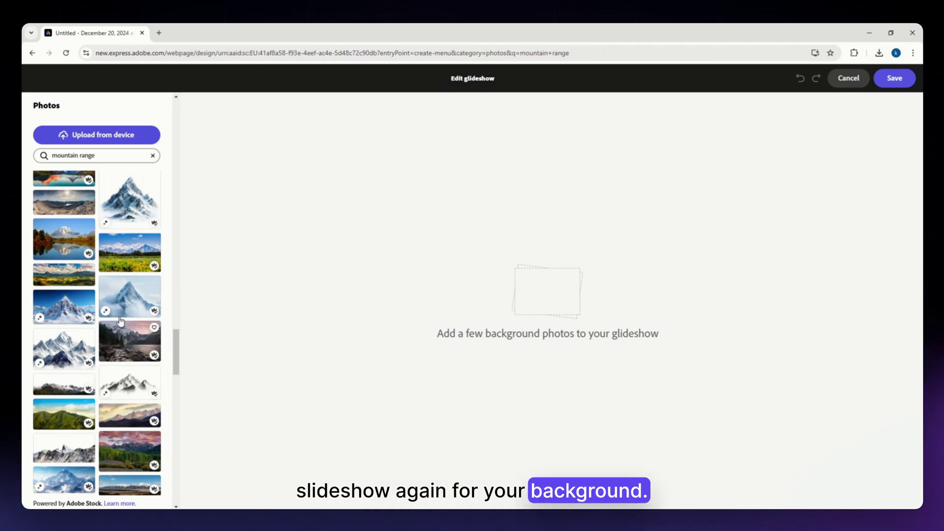
scroll(126, 306, down, 1)
scroll(125, 305, up, 2)
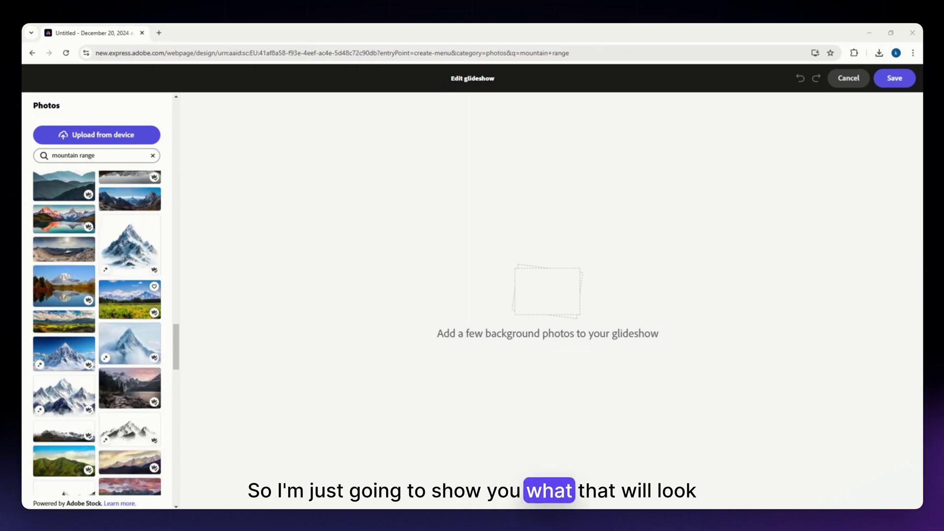
click(129, 245)
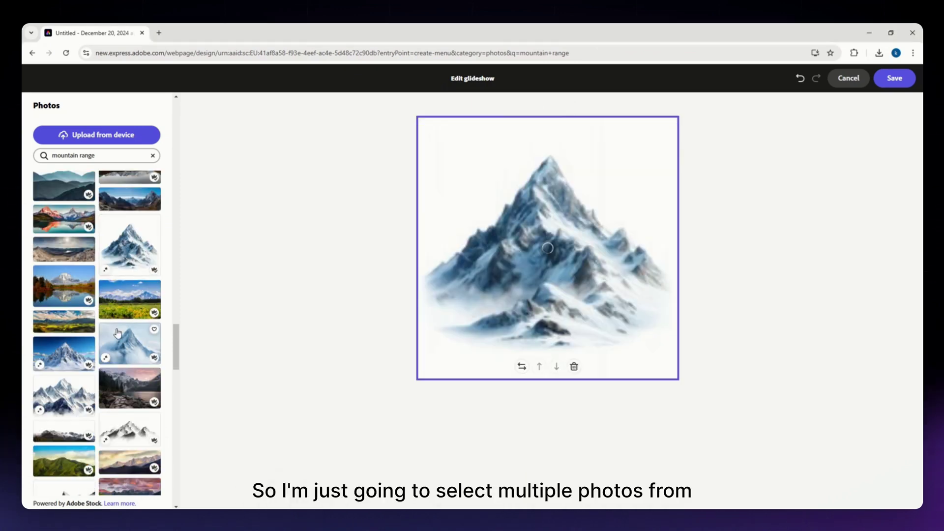
Step: Add the pink-clouded forest range, golden sunlit mountains and purple-sky green valley photos to the glideshow
scroll(109, 412, down, 3)
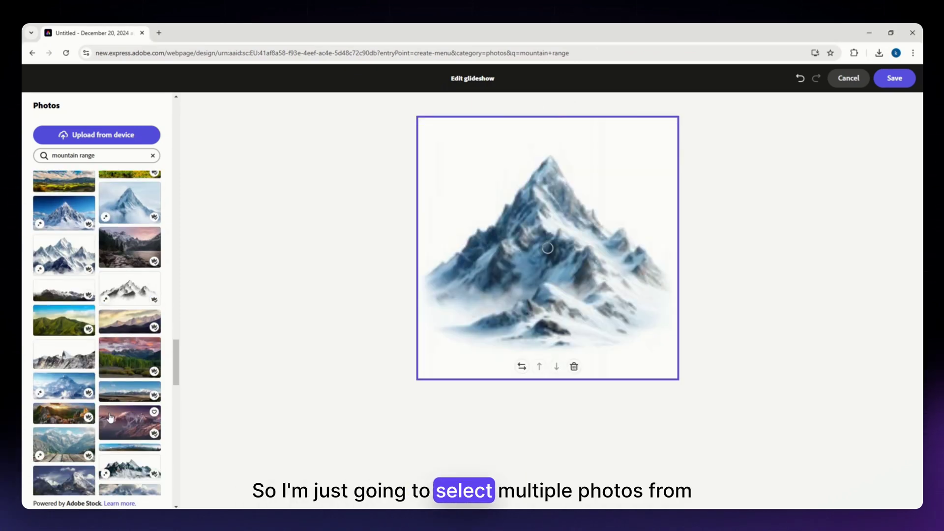
click(125, 359)
scroll(99, 418, down, 2)
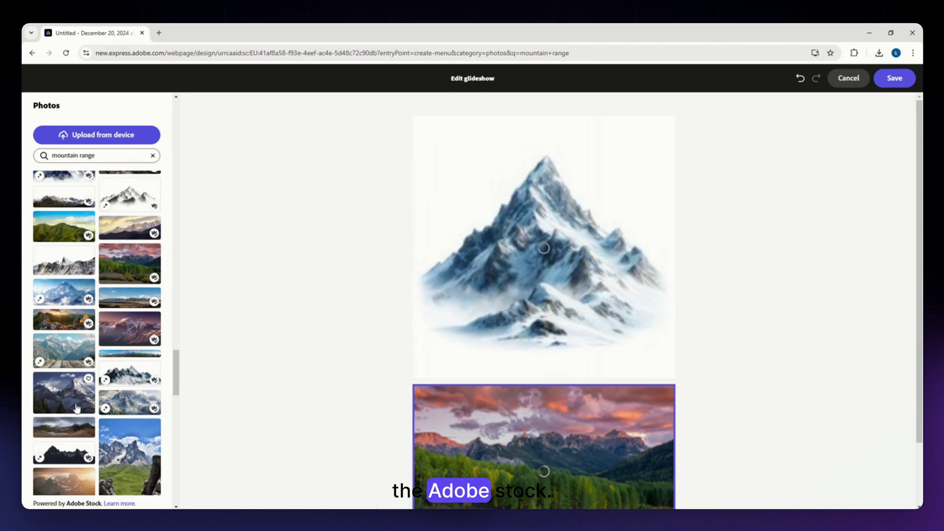
scroll(76, 408, down, 3)
click(202, 451)
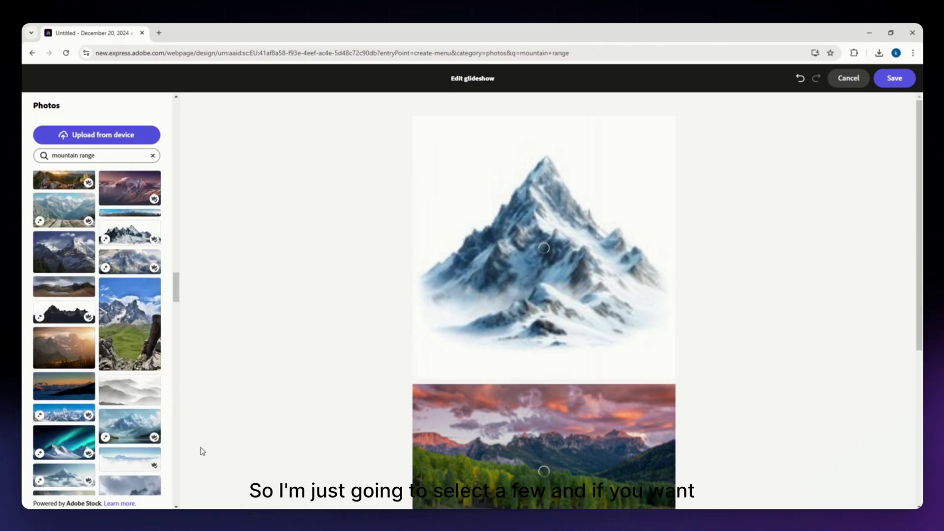
scroll(316, 429, down, 5)
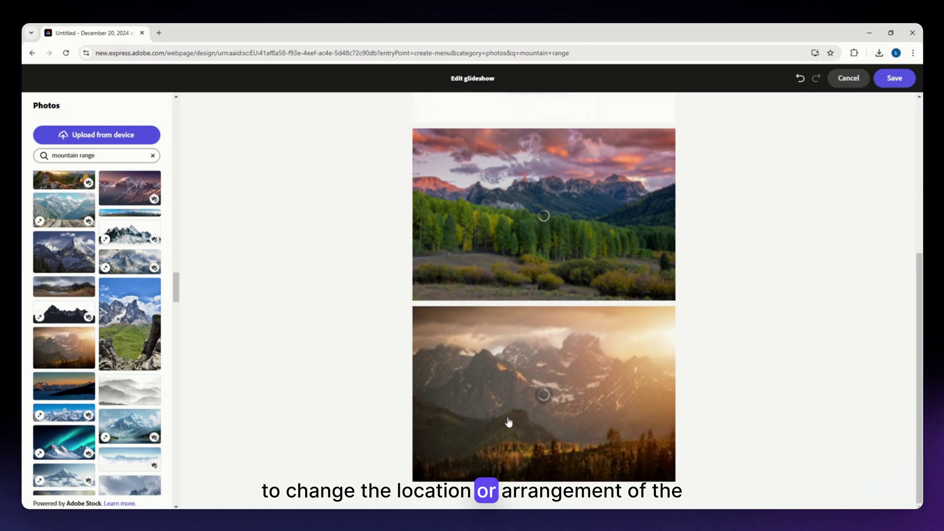
click(130, 437)
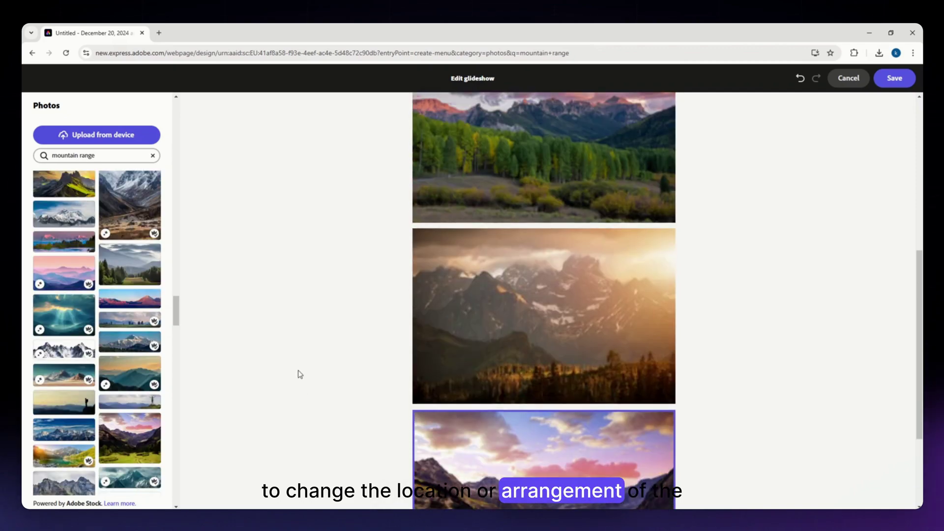
scroll(295, 379, down, 1)
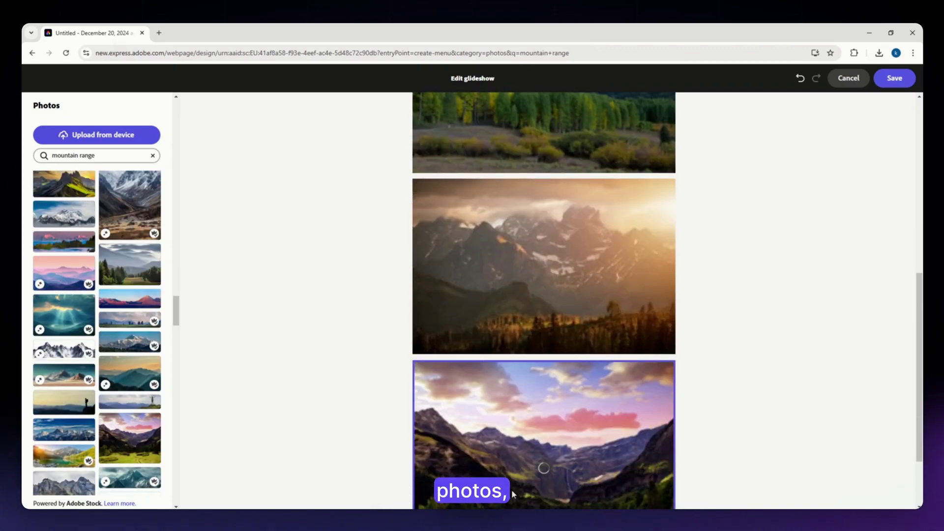
scroll(513, 494, down, 2)
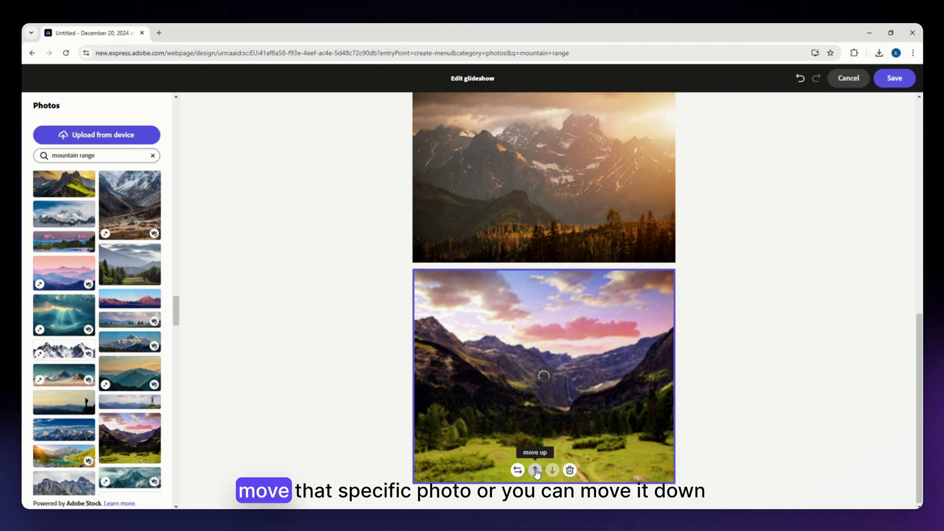
Step: Try reordering the glideshow by moving the green valley photo up one place and back down
click(535, 470)
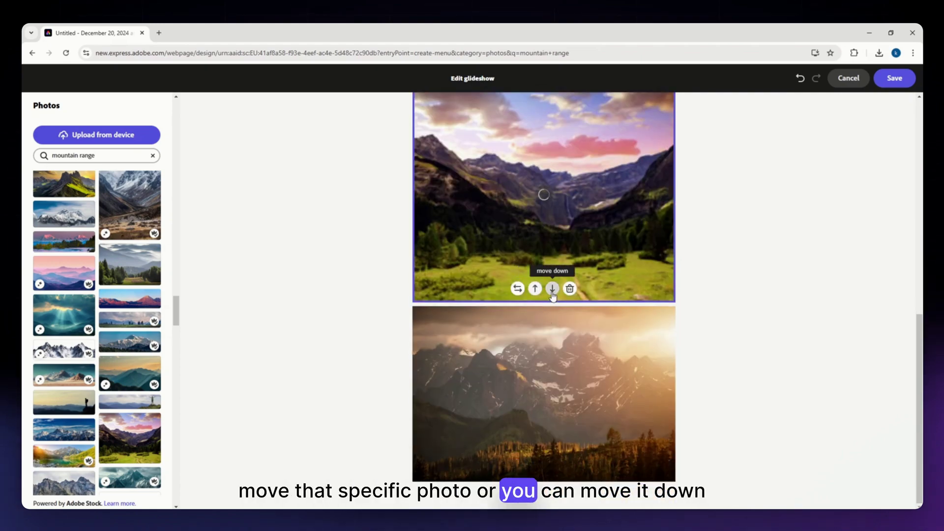
click(553, 290)
scroll(513, 379, down, 4)
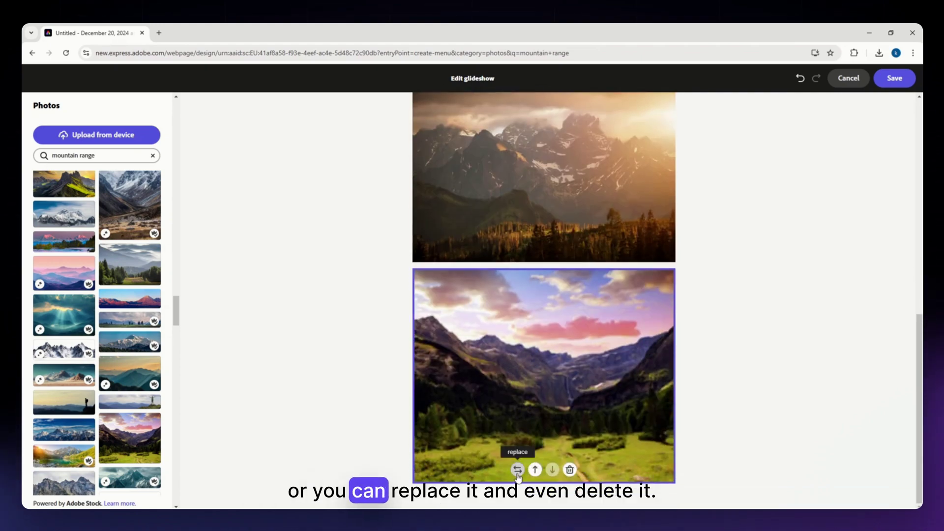
click(570, 469)
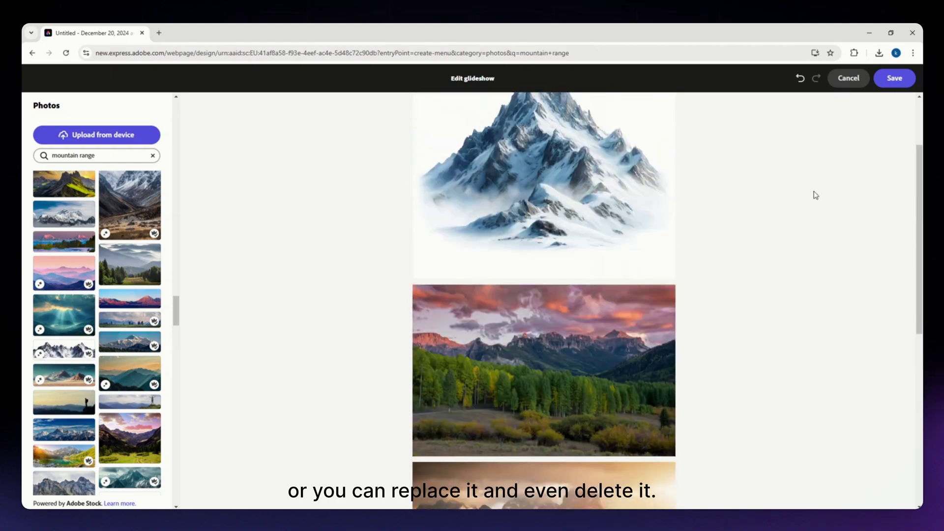
Step: Save the glideshow and review the webpage from the header to the glideshow backgrounds
click(889, 83)
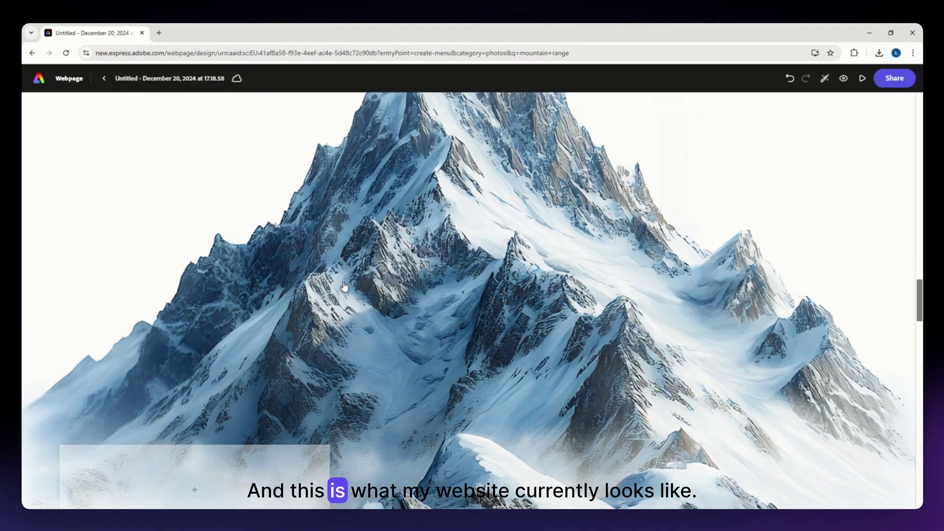
scroll(344, 286, up, 2)
scroll(344, 287, up, 20)
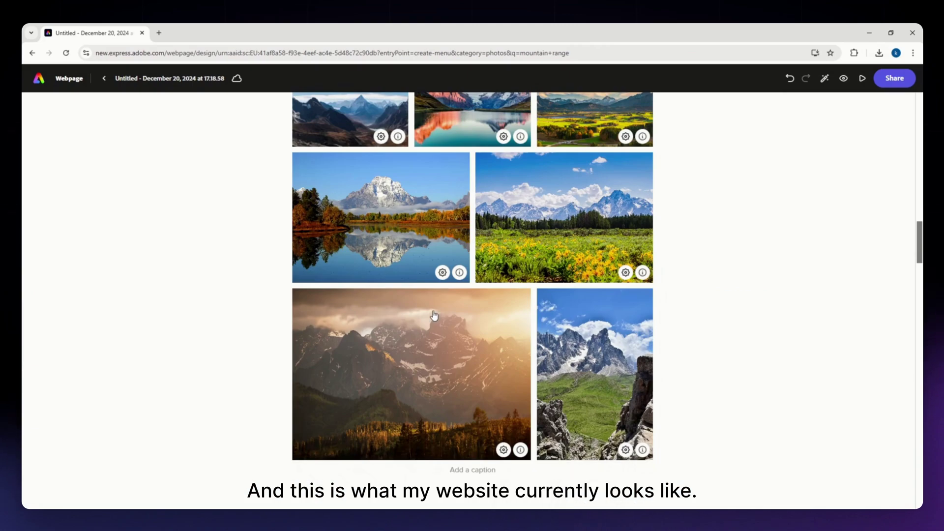
scroll(433, 315, down, 10)
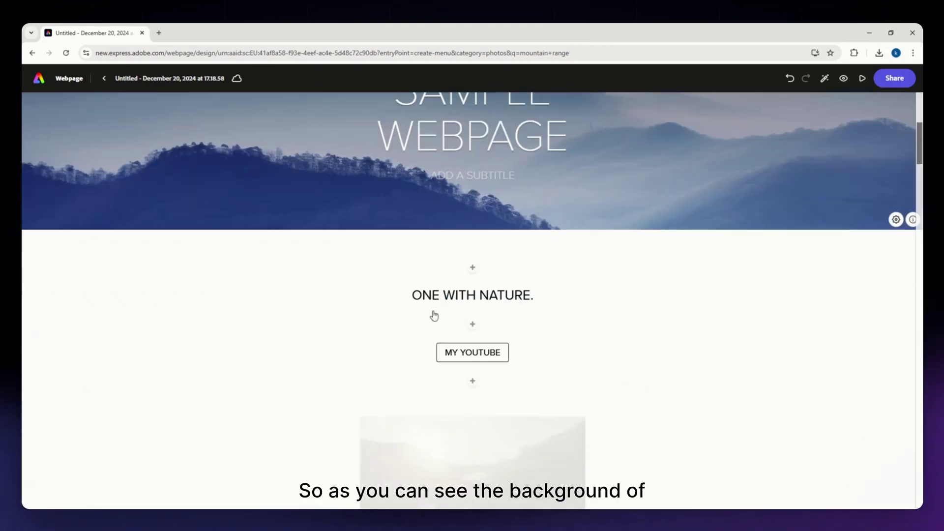
scroll(434, 315, down, 10)
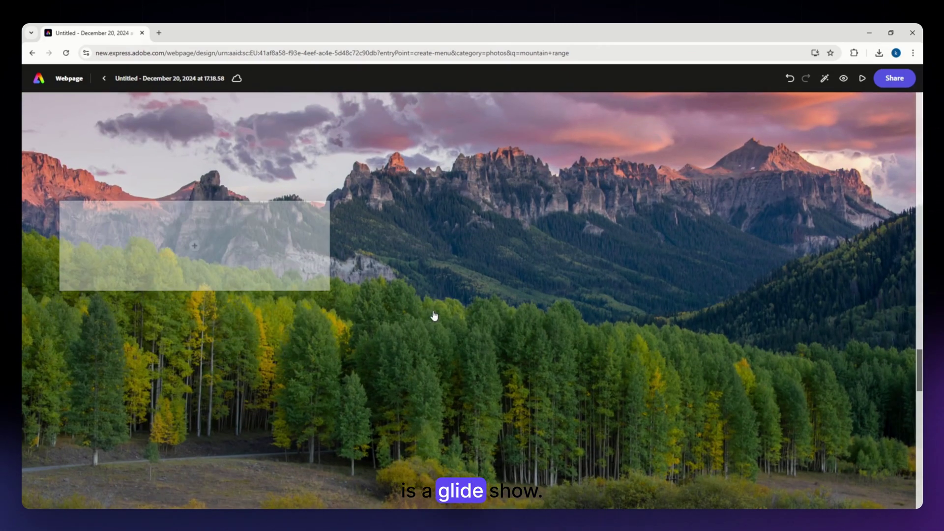
scroll(497, 351, up, 10)
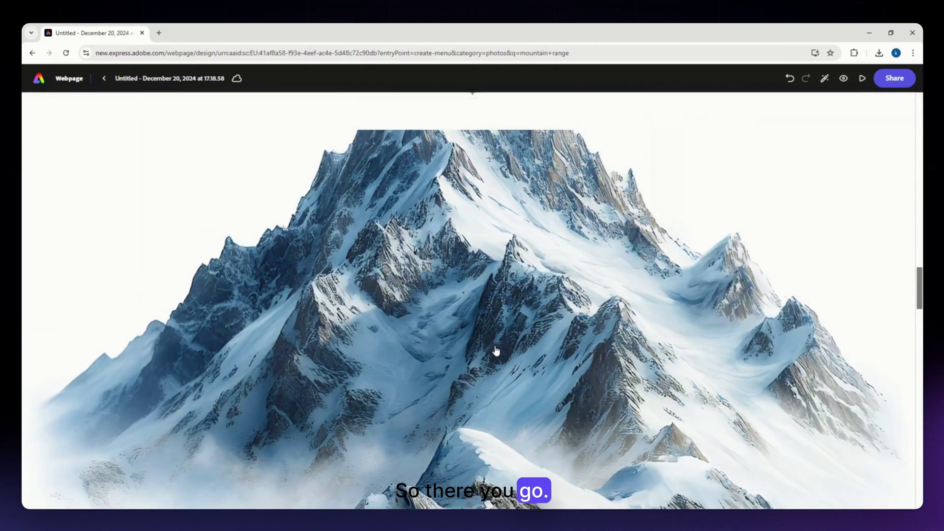
scroll(518, 460, down, 5)
scroll(517, 459, down, 8)
Step: Insert a split layout between the photo grid and the glideshow, with the misty pink-and-blue range photo as its image
scroll(494, 421, up, 4)
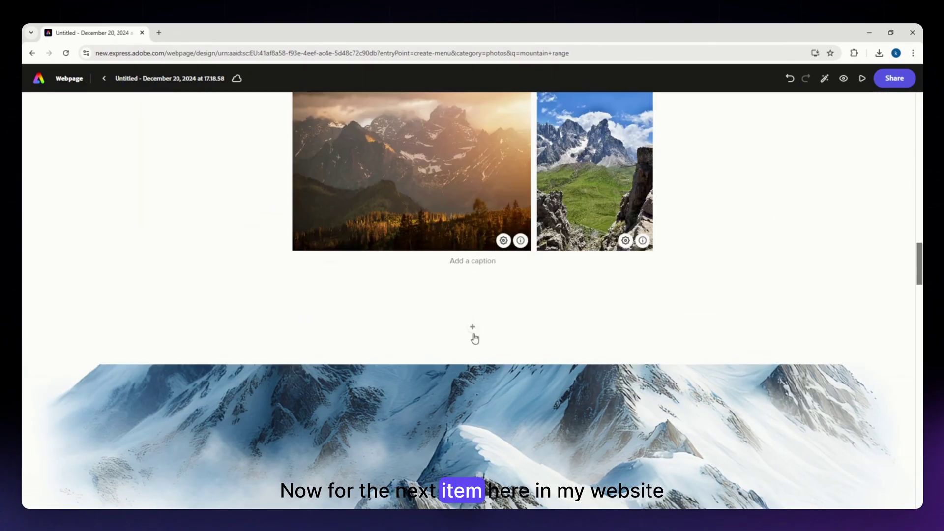
click(473, 327)
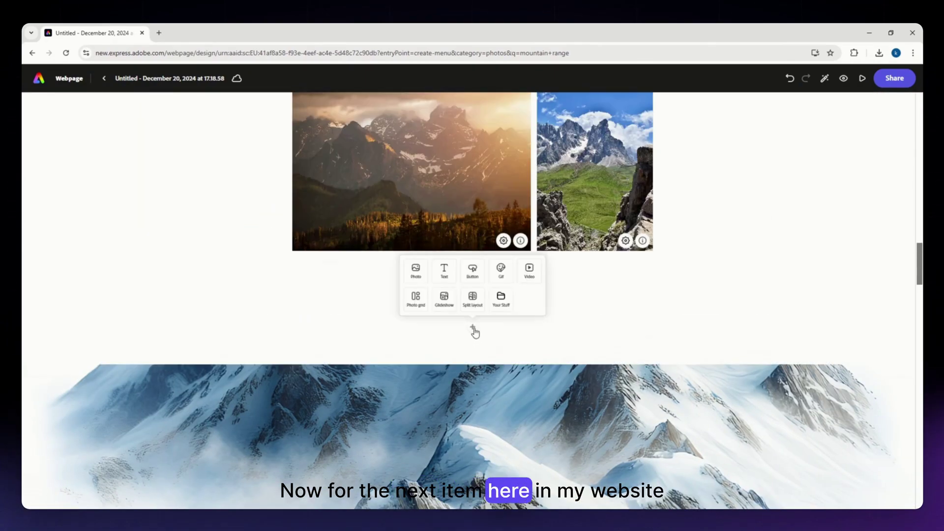
click(480, 293)
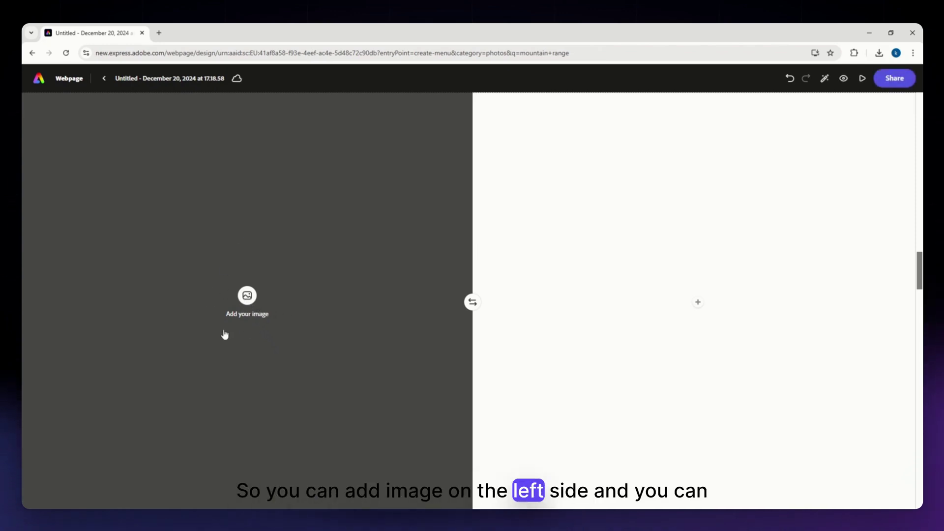
click(698, 302)
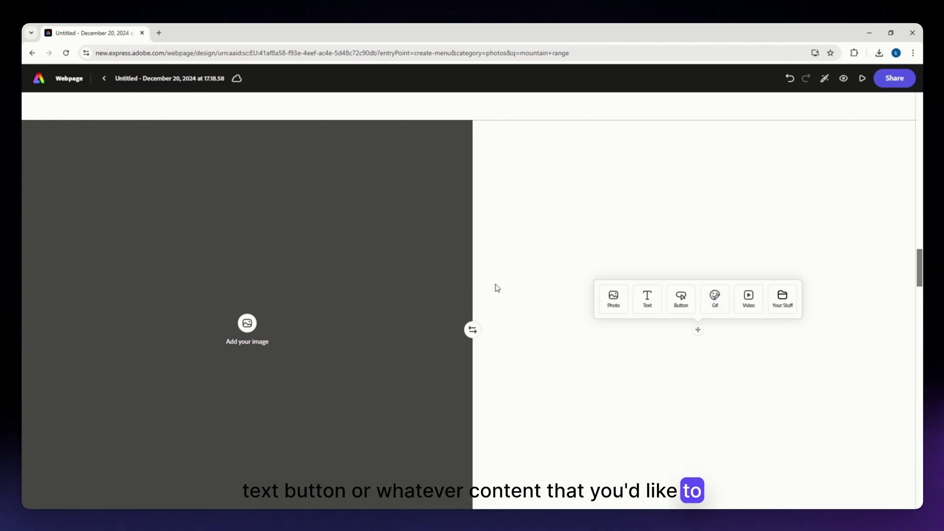
click(536, 280)
click(247, 296)
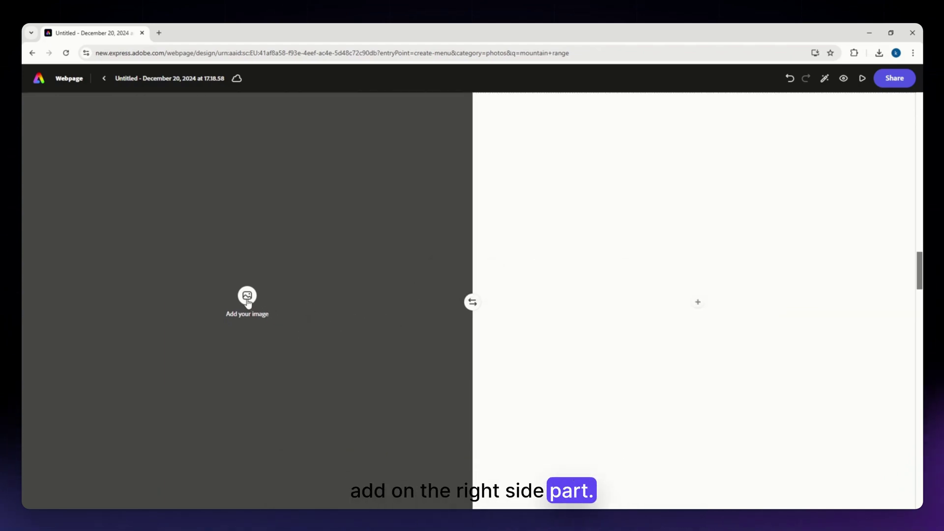
click(127, 374)
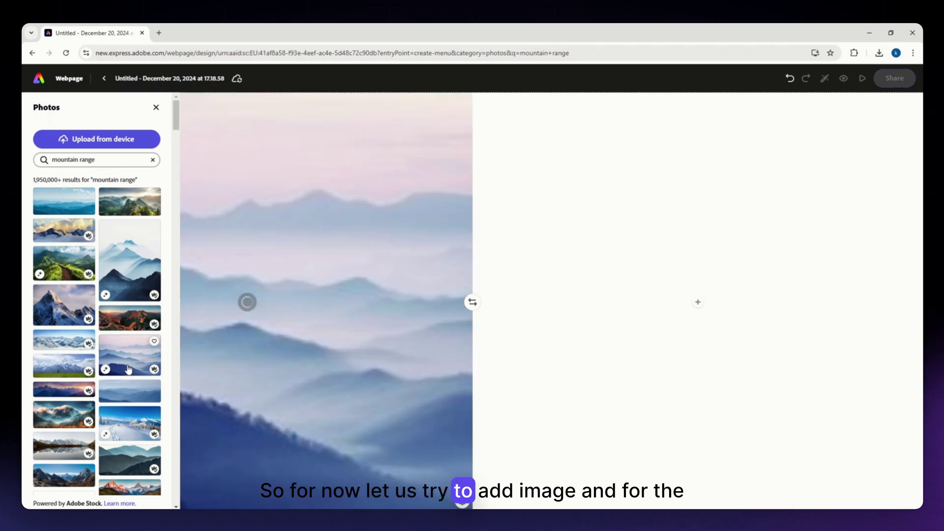
Step: Add the text "THIS IS A SAMPLE TEXT." beside the split layout's image and format it as a quote
click(698, 302)
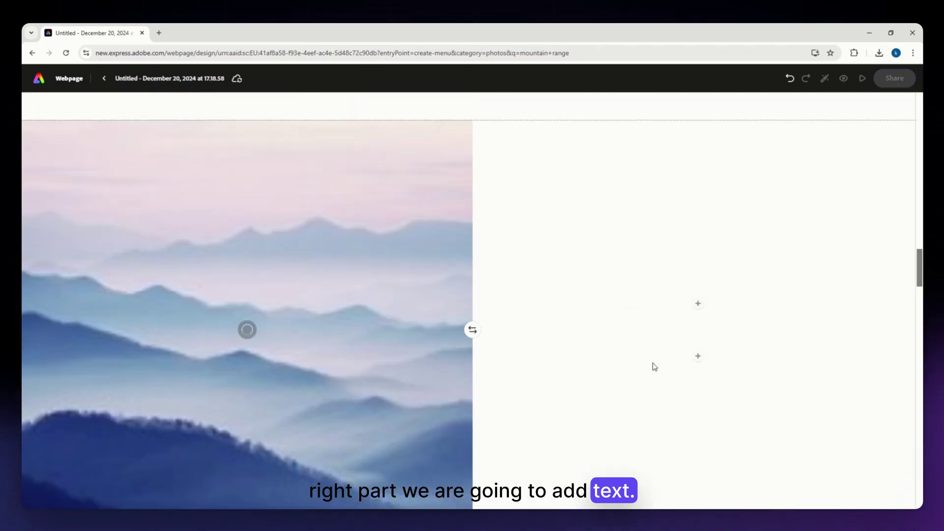
triple_click(704, 301)
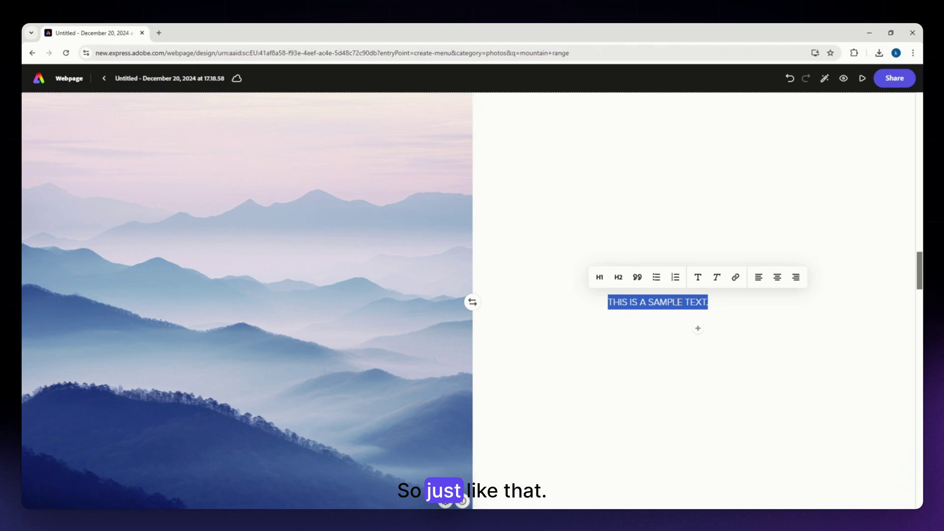
click(619, 278)
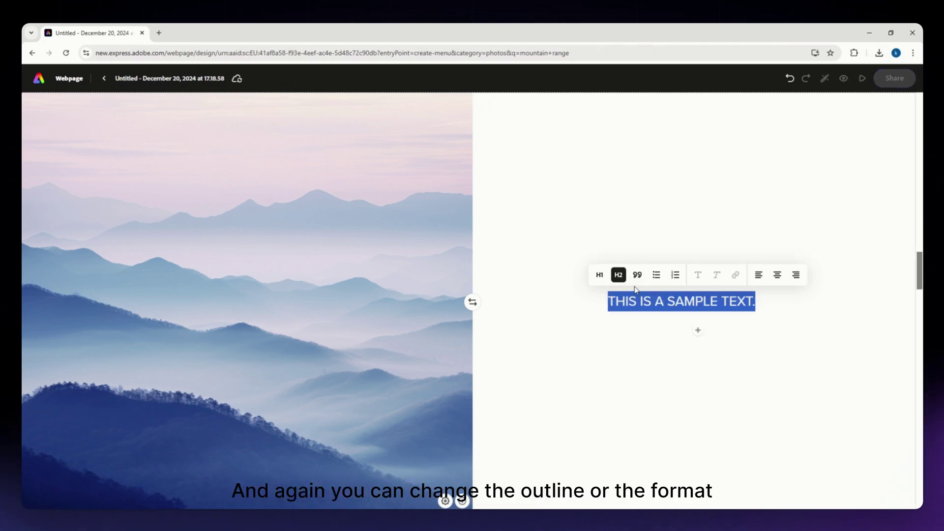
click(636, 276)
click(805, 327)
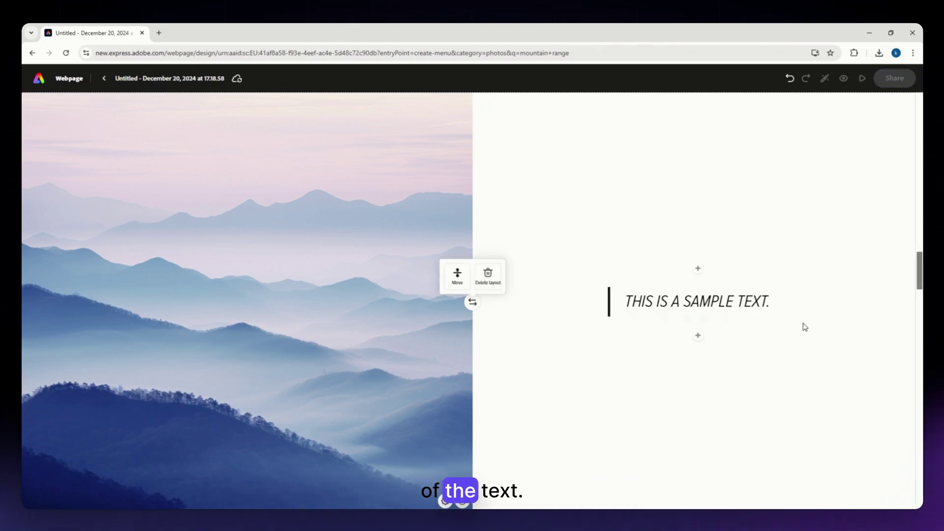
double_click(712, 297)
click(765, 310)
triple_click(752, 302)
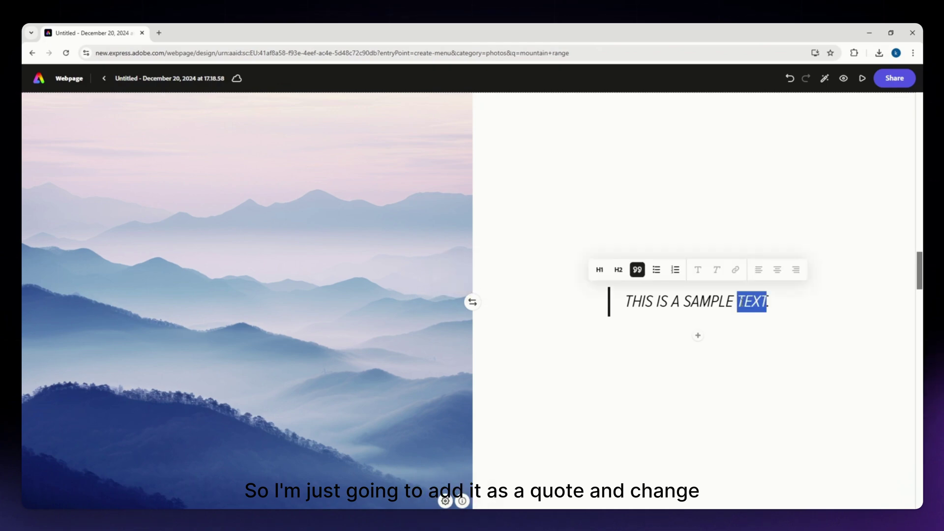
click(792, 316)
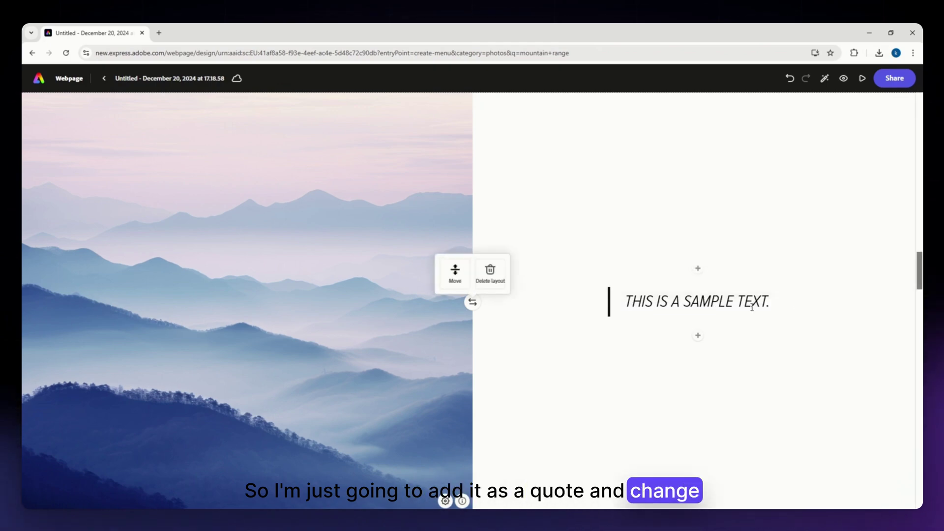
Step: Review the webpage from the split layout back up through the photo grid and video to the header
scroll(734, 313, down, 3)
scroll(631, 391, up, 3)
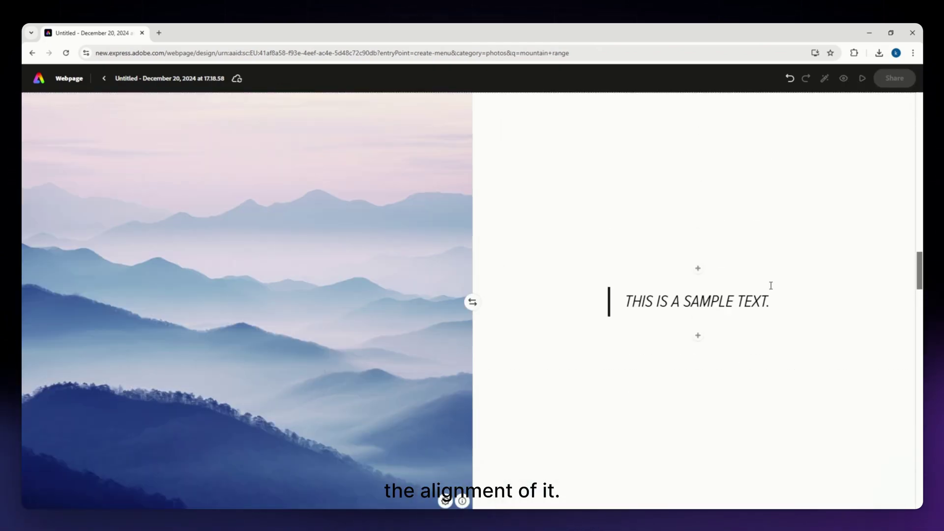
scroll(769, 284, down, 7)
scroll(742, 269, up, 6)
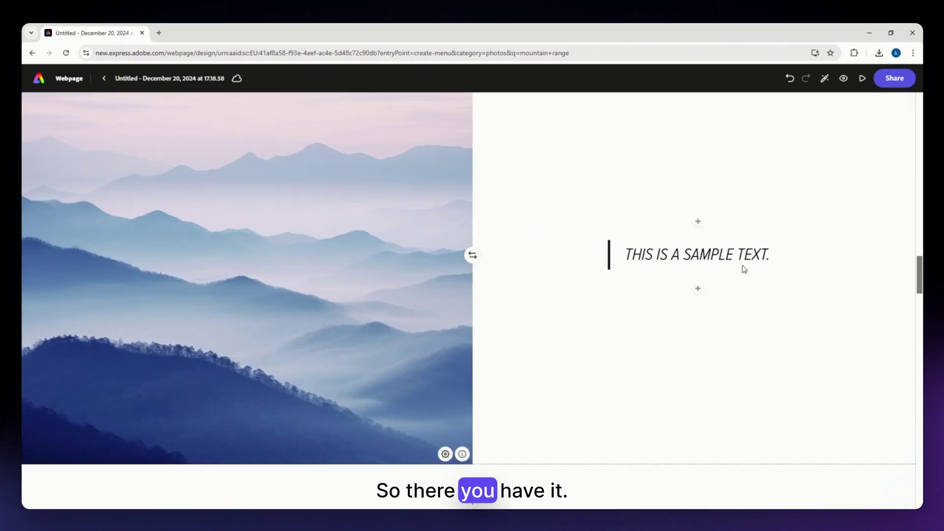
scroll(742, 270, down, 7)
scroll(555, 317, up, 5)
scroll(492, 301, up, 6)
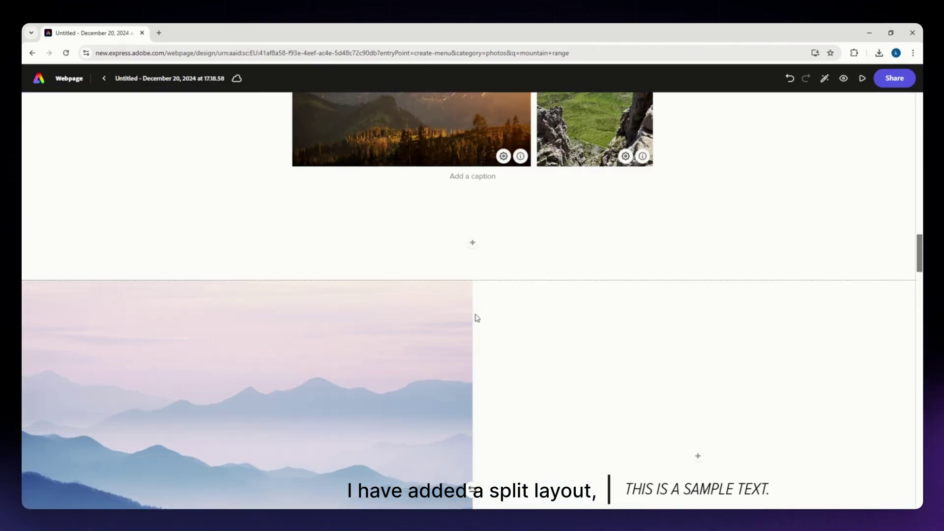
scroll(590, 363, down, 3)
scroll(591, 363, up, 2)
scroll(591, 364, up, 15)
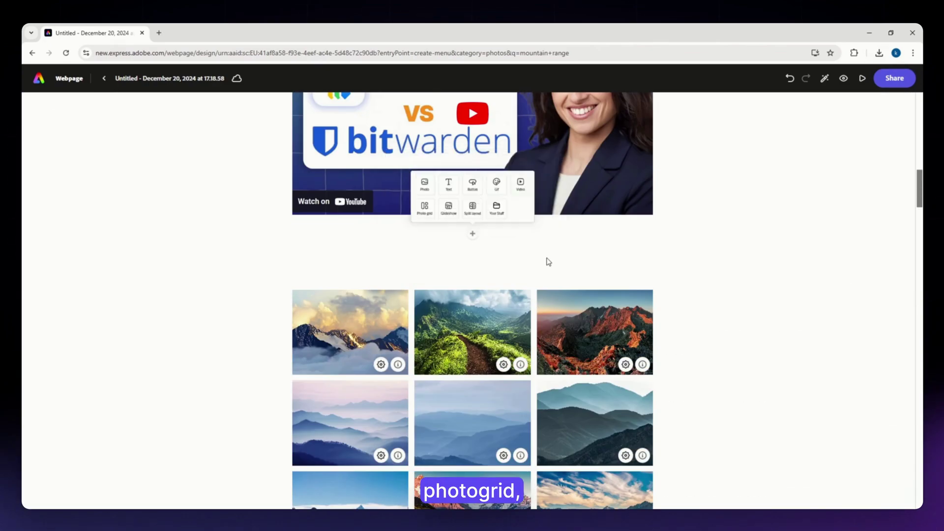
scroll(599, 348, up, 6)
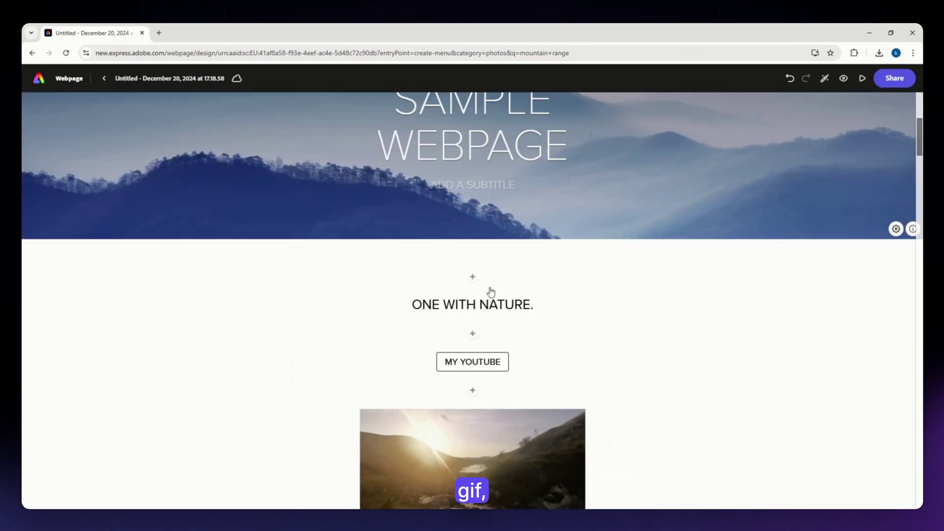
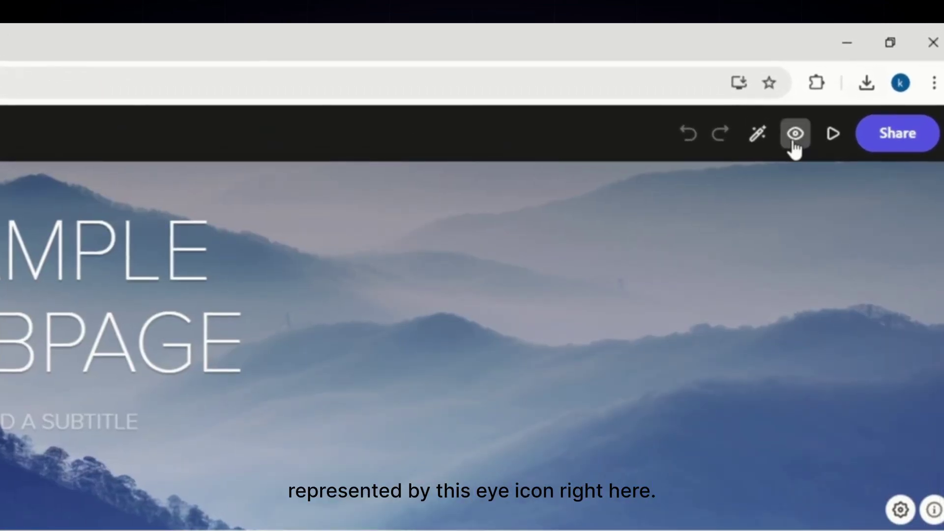
Step: Preview the webpage from the header to the glideshow and back to the photo grid, and return to the editor
click(796, 136)
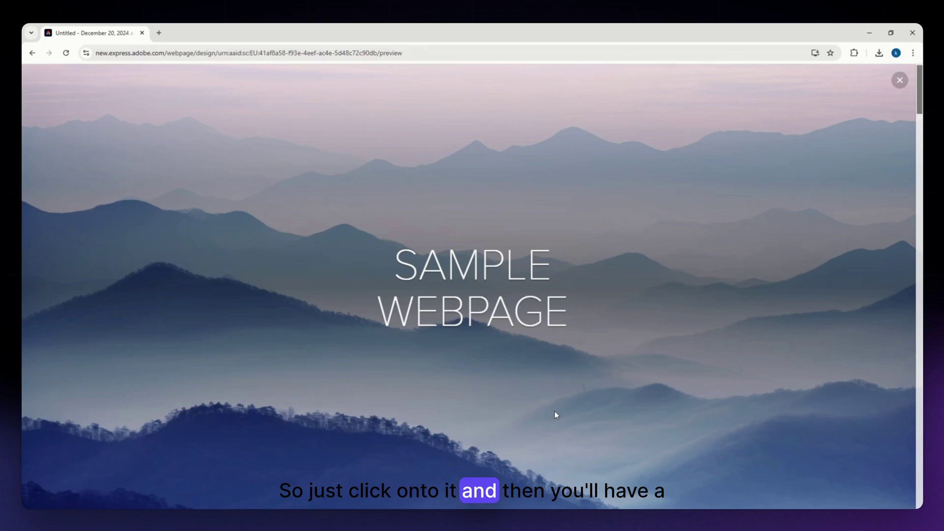
scroll(554, 411, down, 9)
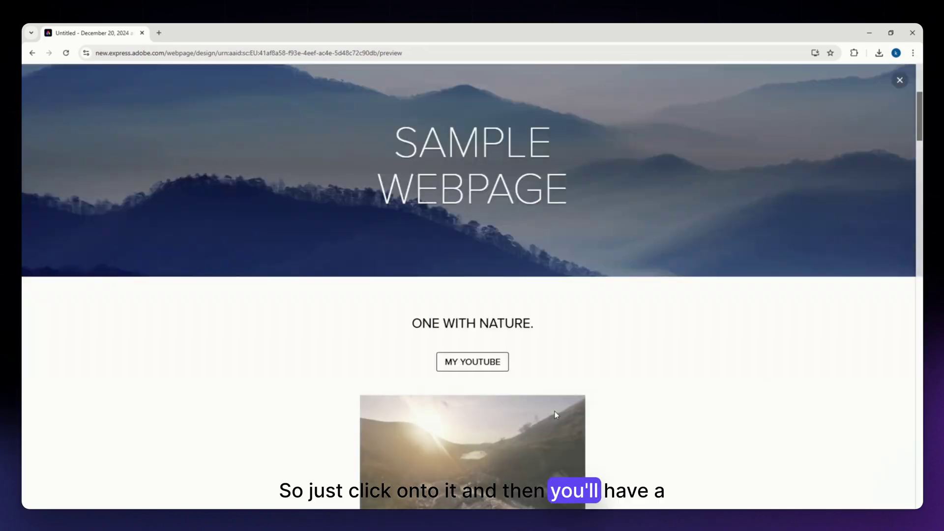
scroll(555, 412, down, 15)
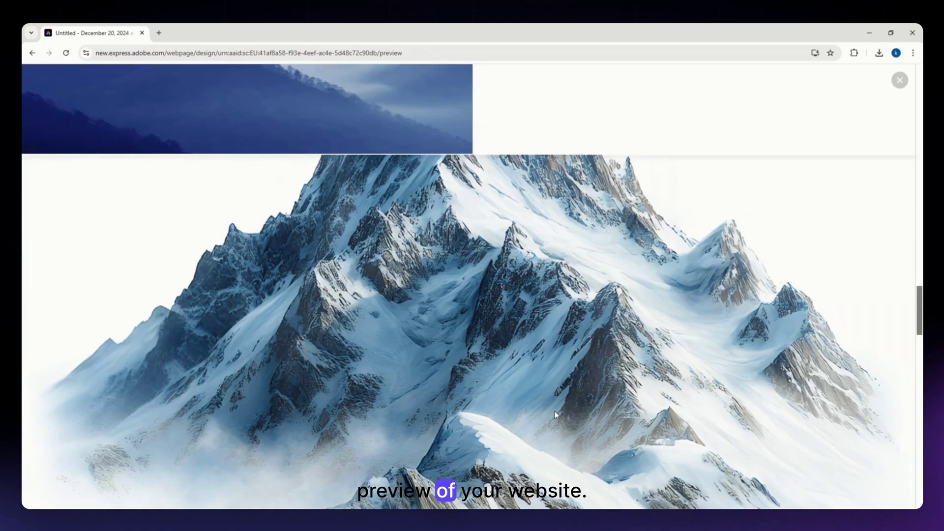
scroll(555, 411, up, 8)
scroll(553, 403, up, 5)
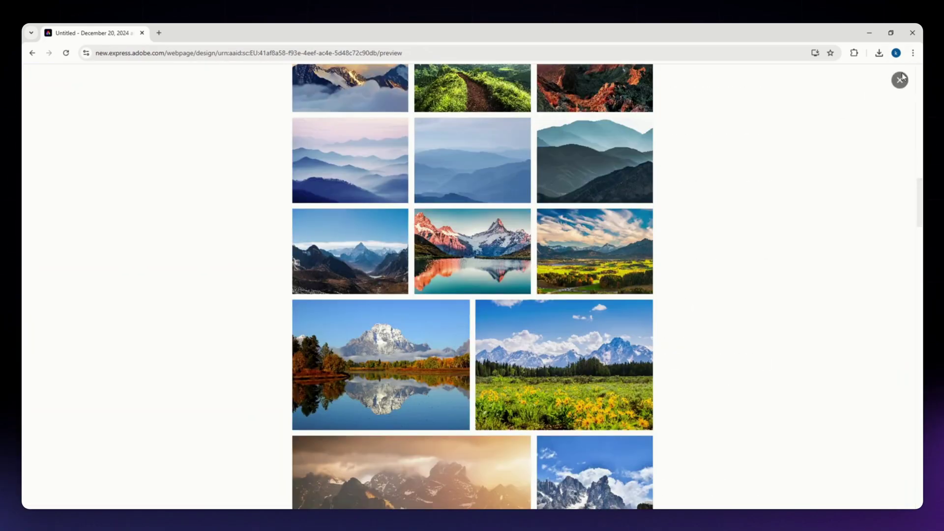
click(900, 81)
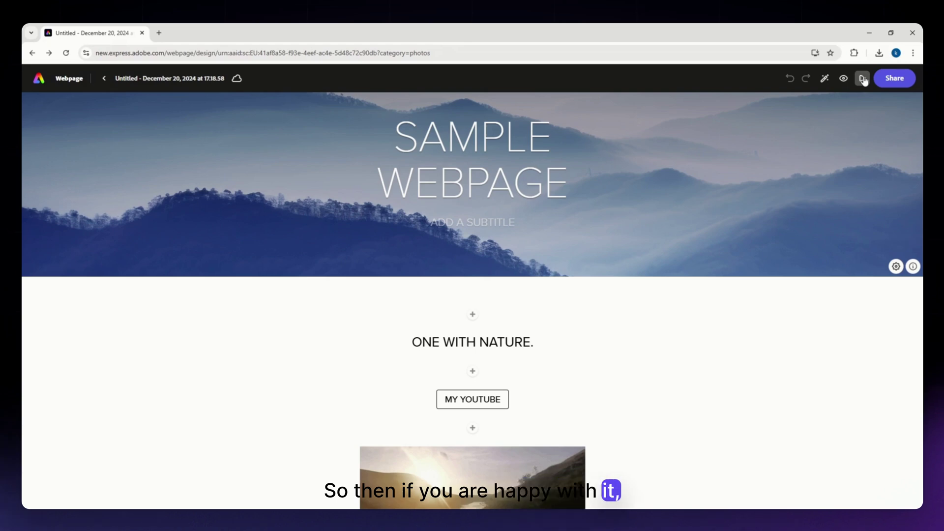
Step: Open the options for publishing the page to the web and set the title to "SAMPLE WEBSITE"
click(893, 80)
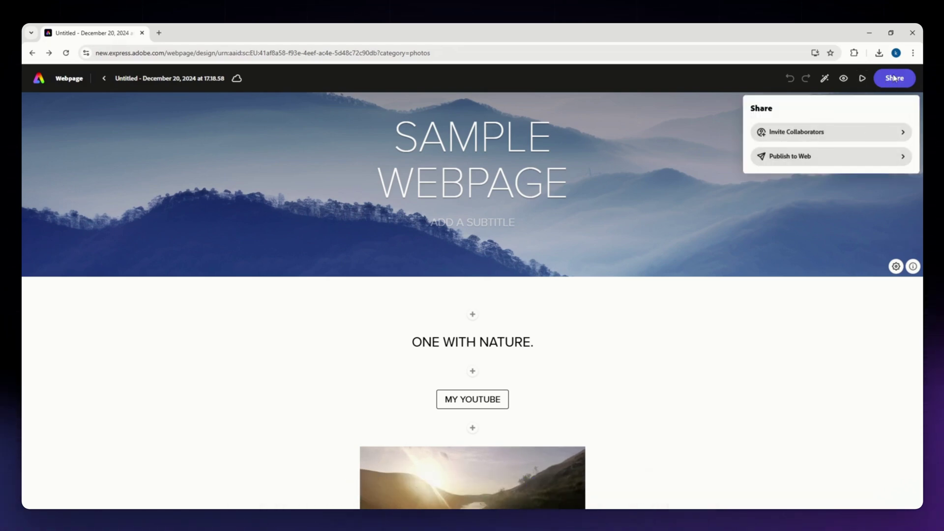
click(792, 157)
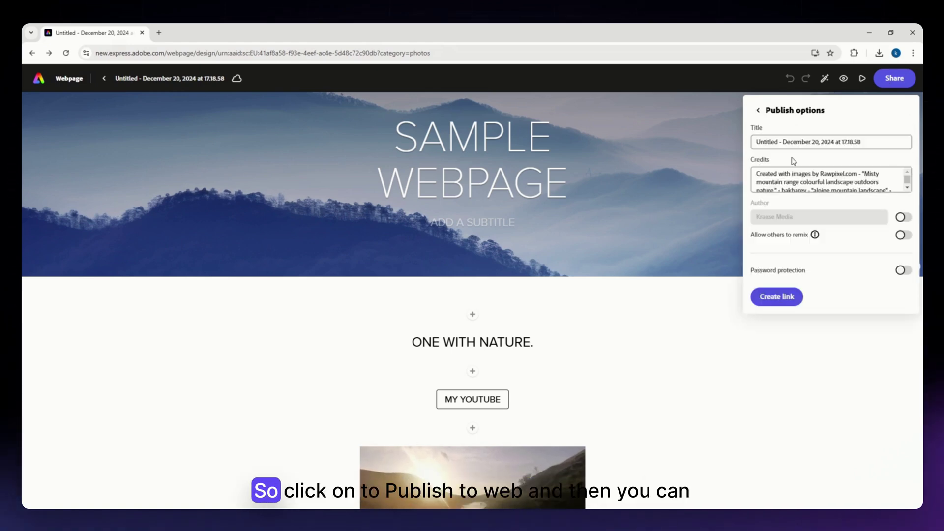
scroll(820, 186, down, 3)
scroll(820, 186, up, 3)
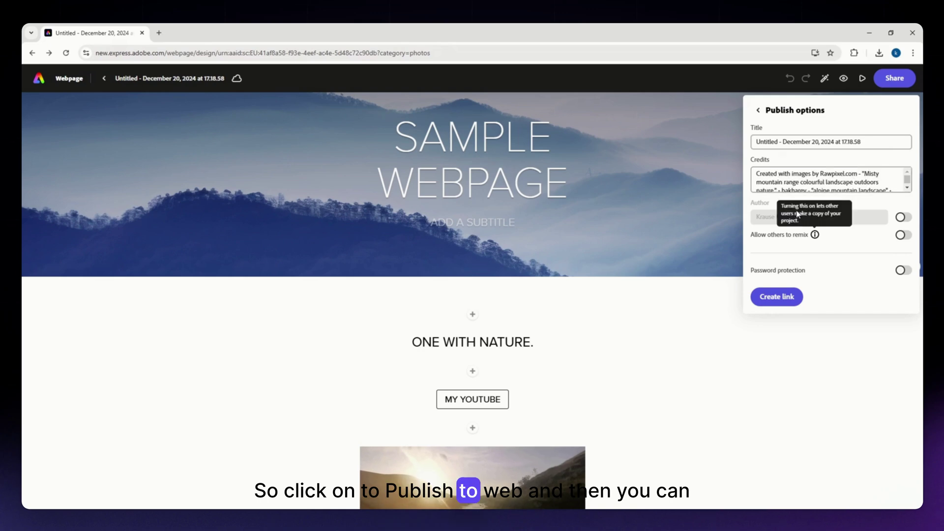
scroll(820, 186, down, 3)
scroll(820, 186, up, 3)
triple_click(795, 142)
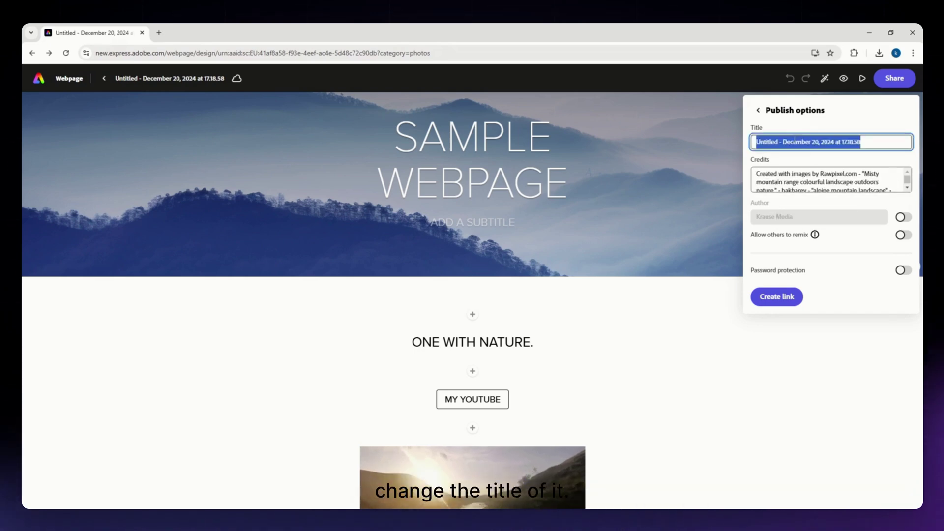
text(sa)
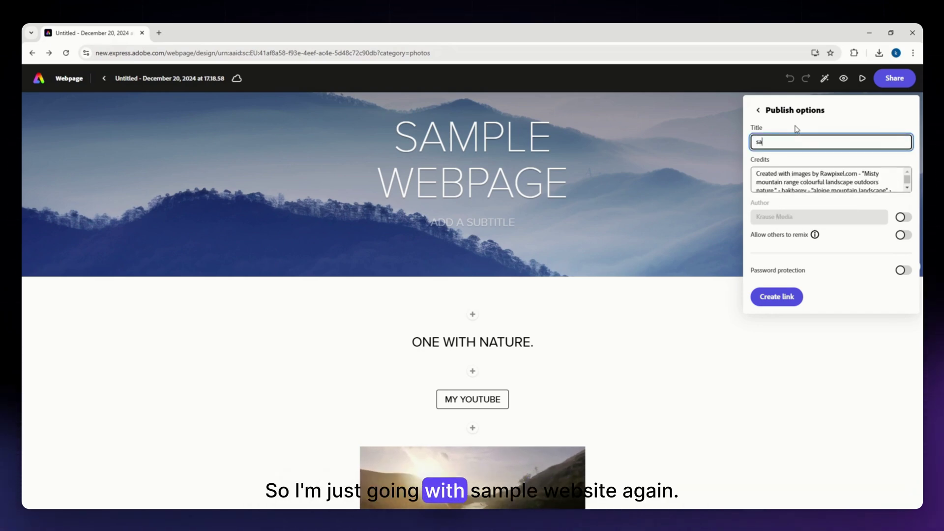
text(mple website)
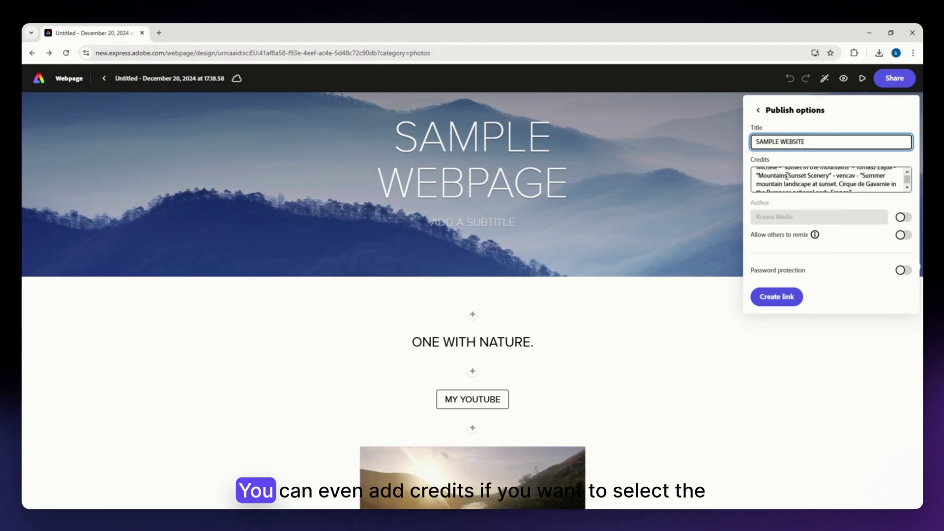
key(alt+Tab)
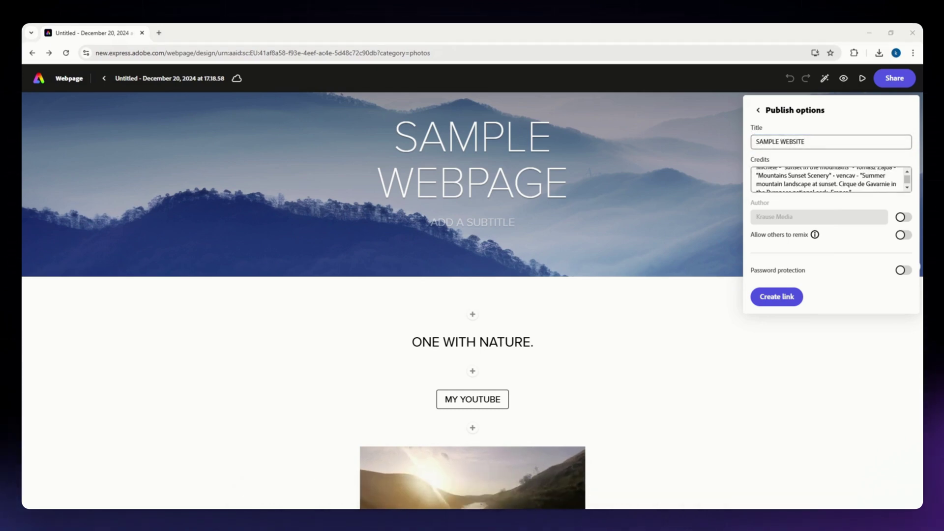
Step: Try the author display and password protection options, switching each one on and back off
click(903, 217)
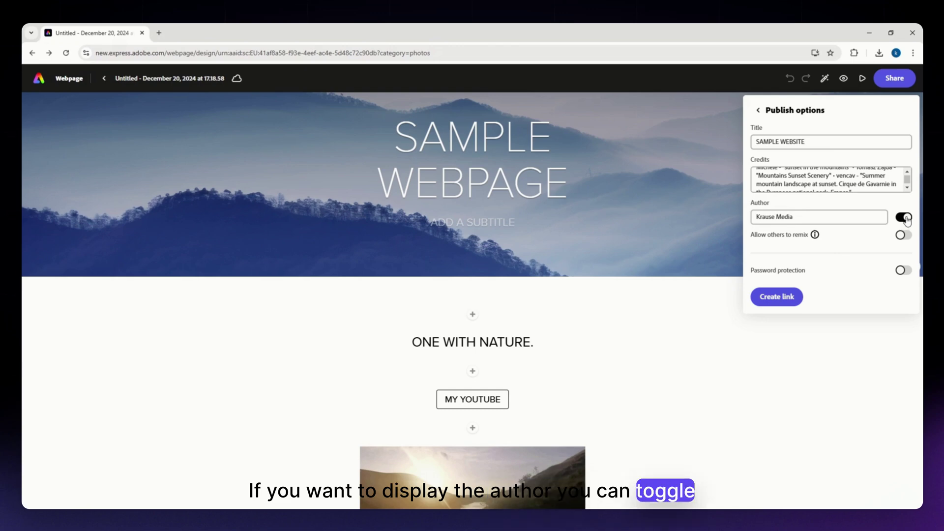
click(906, 220)
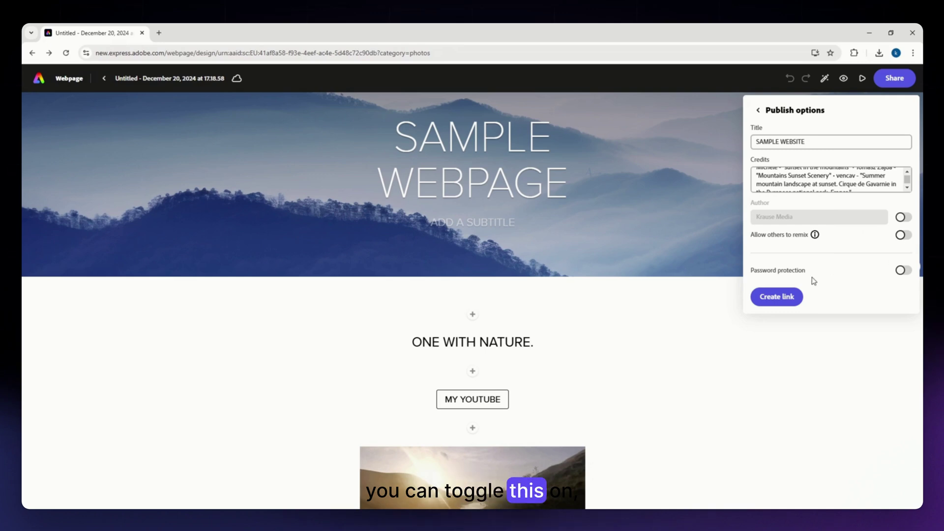
click(910, 271)
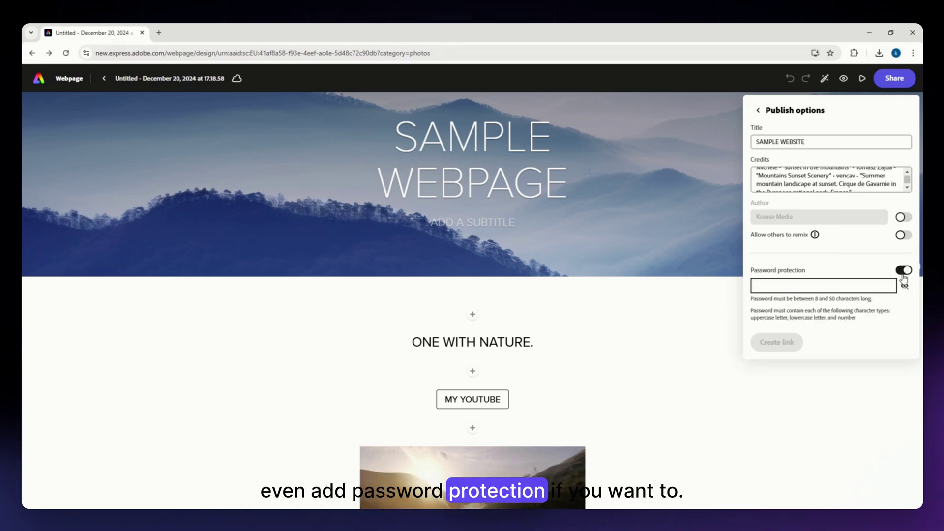
click(910, 271)
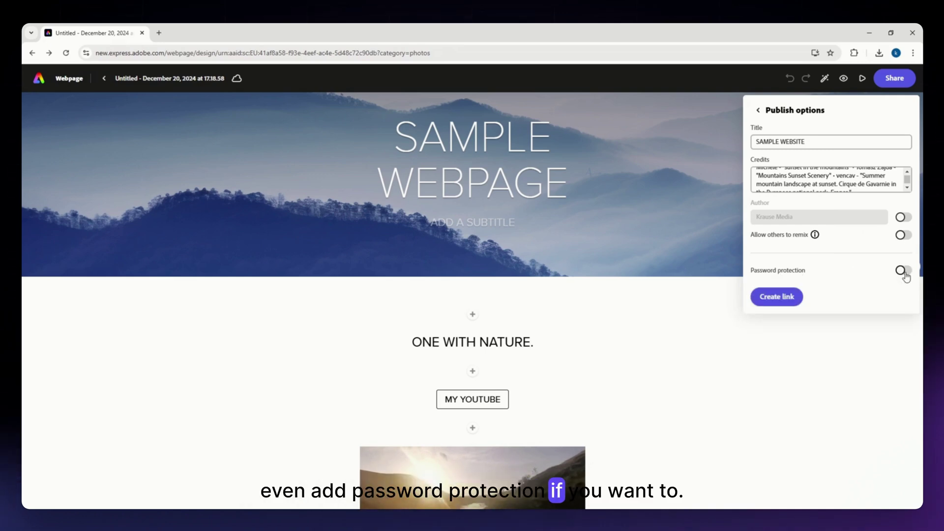
Step: Create the link that publishes the webpage with the chosen options
click(772, 298)
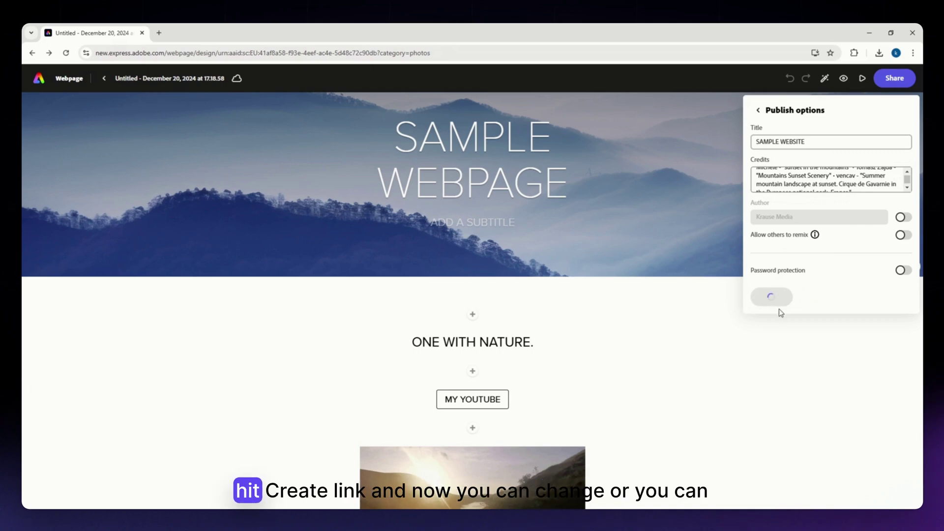